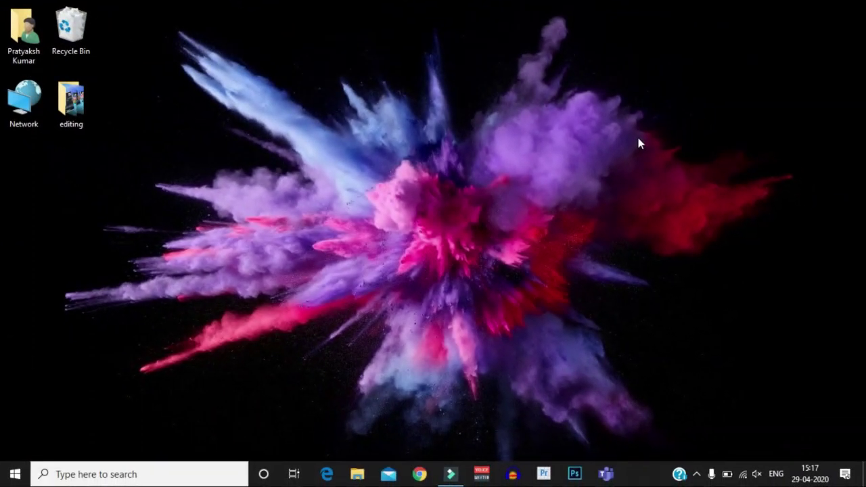
Launch Google Chrome from the taskbar after briefly opening and closing the tray overflow.
click(696, 473)
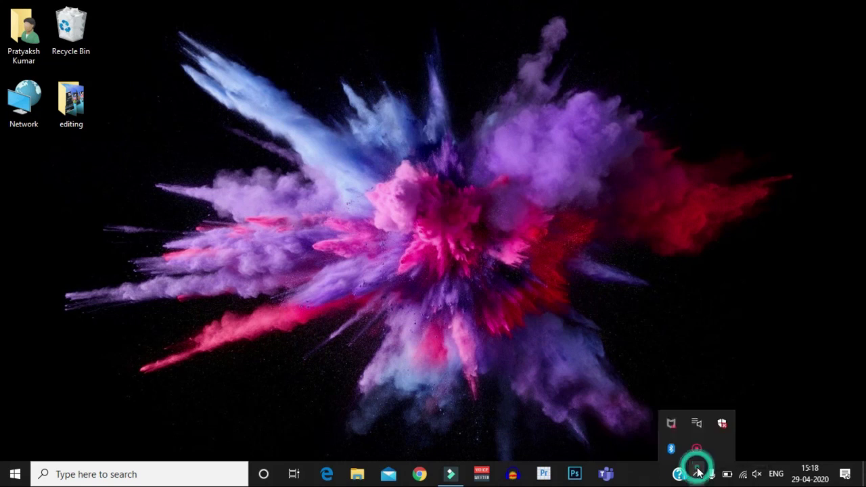
click(534, 359)
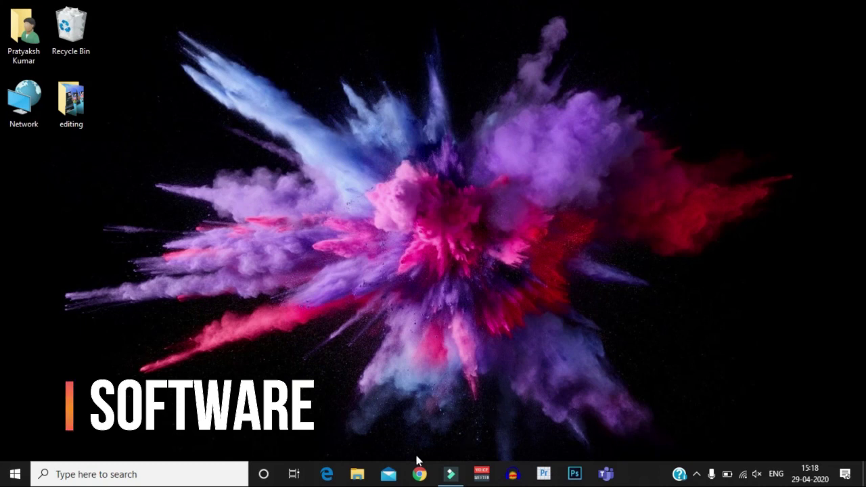
click(426, 479)
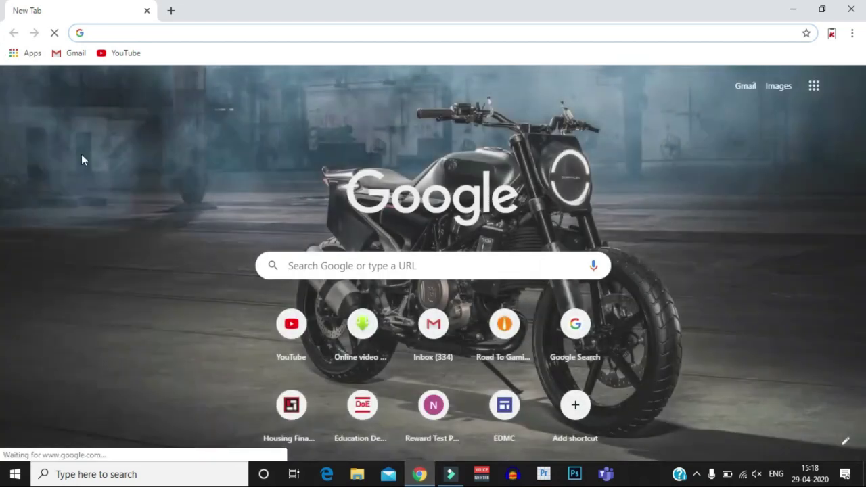
Search Google for 'filmora 9' and open the 'Wondershare | Filmora 9' result.
text(film)
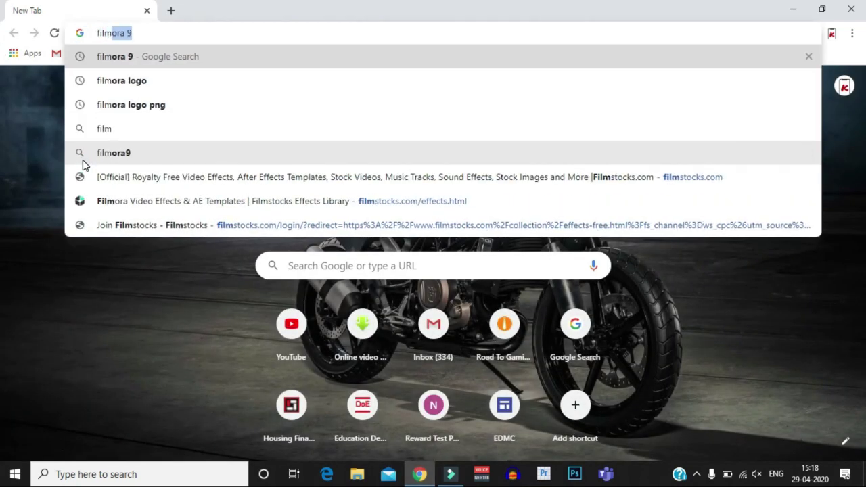
text(ora)
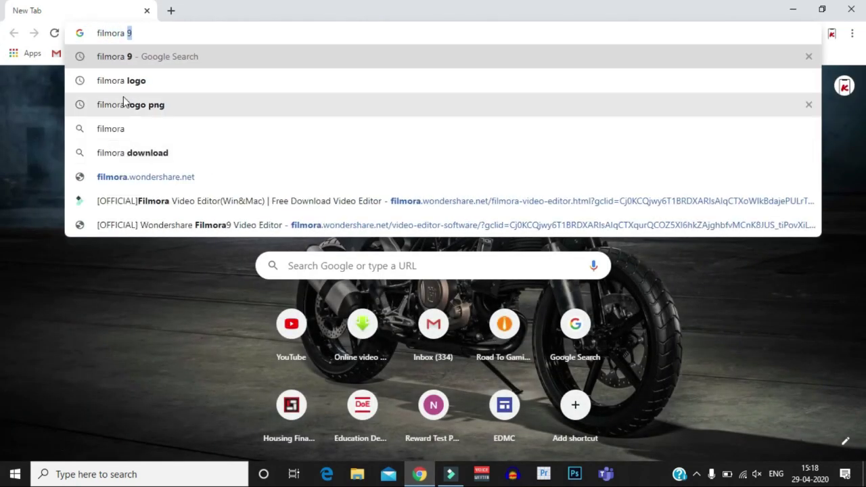
click(171, 60)
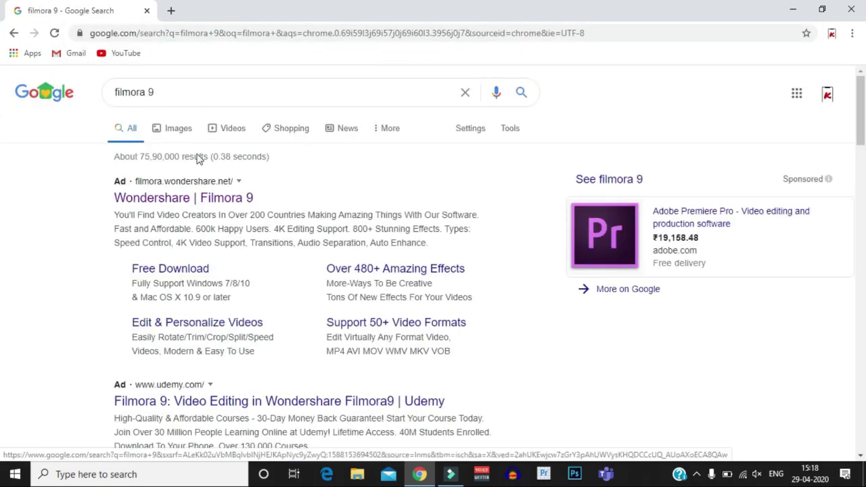
click(250, 198)
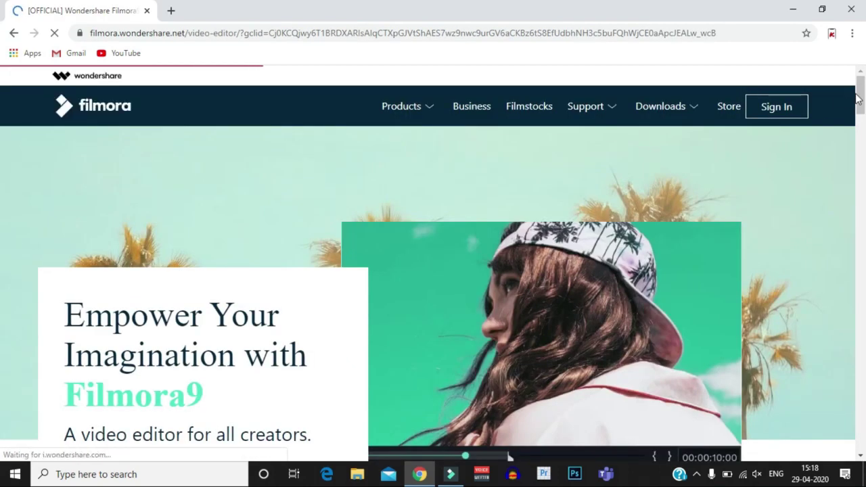
Highlight the 'Win10 / Win8 / Win7 (64 bit OS)' note, dismiss the notification prompt, and close Chrome.
drag(861, 98, 862, 120)
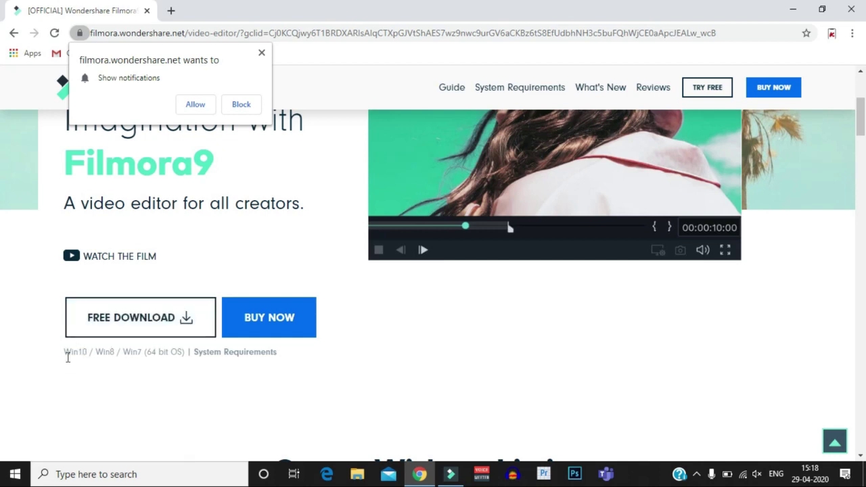
drag(63, 353, 174, 353)
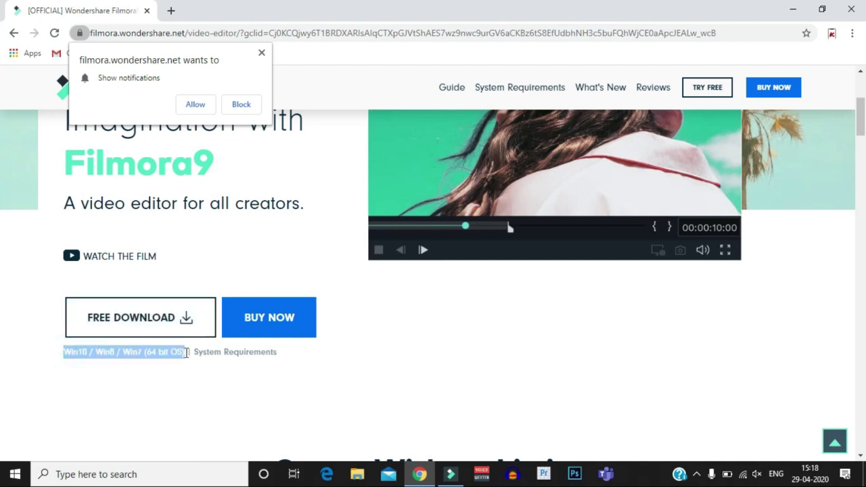
click(261, 54)
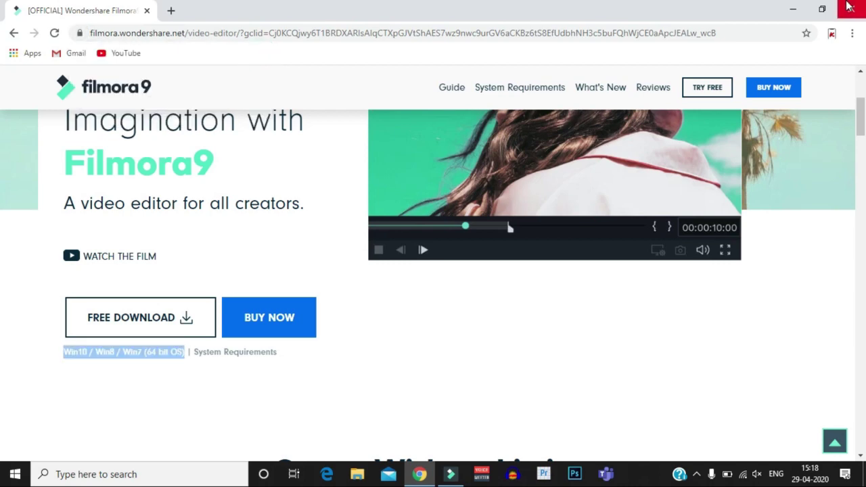
click(850, 7)
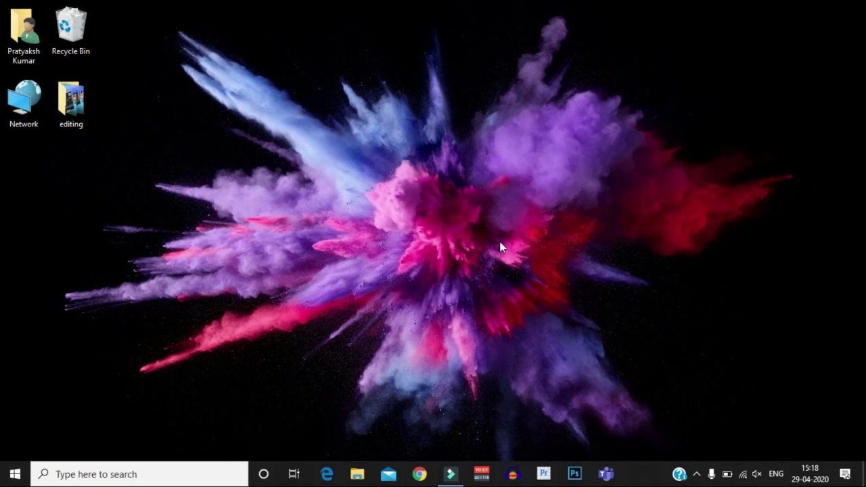
Launch Filmora9 from the taskbar to get an empty untitled project.
click(452, 471)
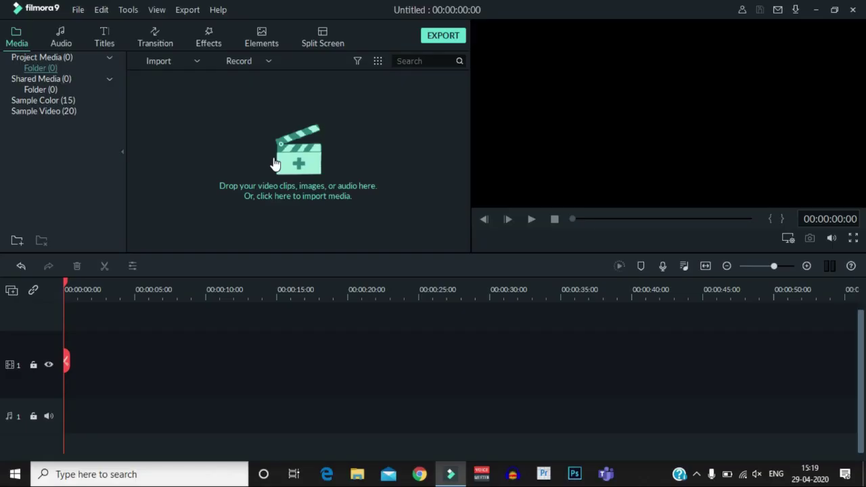
Import the 'My Video' file from the desktop editing folder into the media library.
click(276, 164)
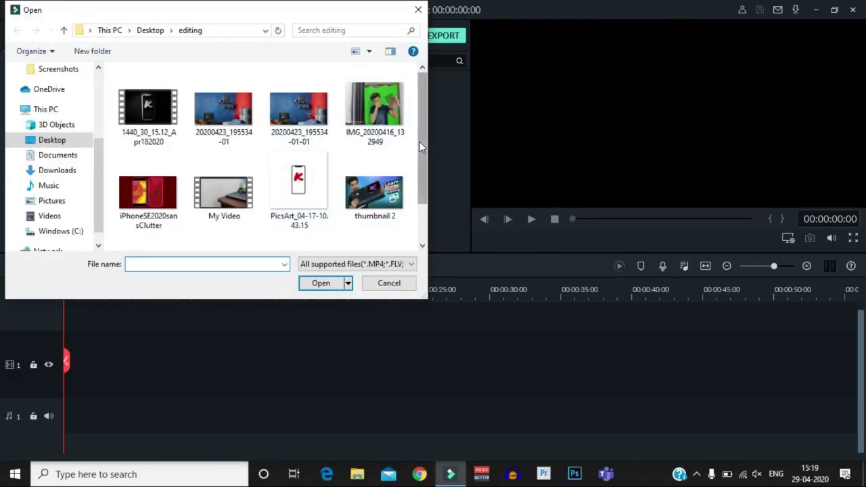
scroll(421, 139, down, 1)
click(226, 154)
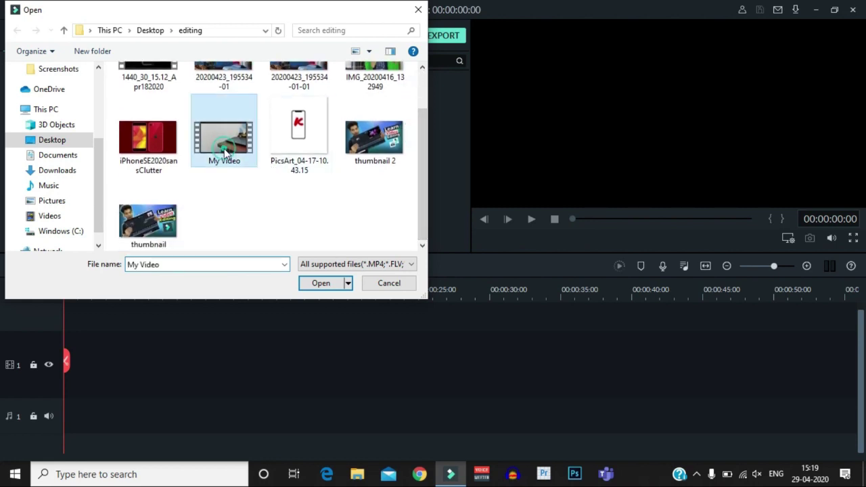
click(318, 284)
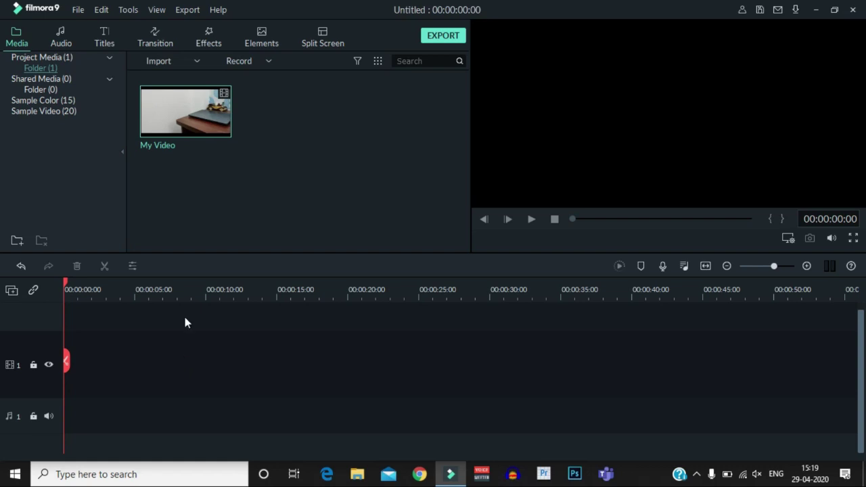
Drop My Video onto video track 1 with 'Keep Project Settings 1920 x 1080 25fps' and adjust the timeline zoom.
drag(202, 125, 74, 357)
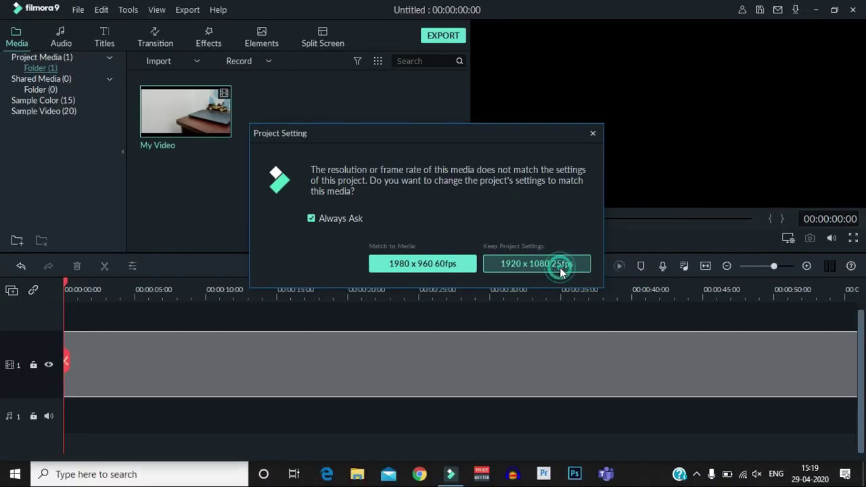
click(558, 269)
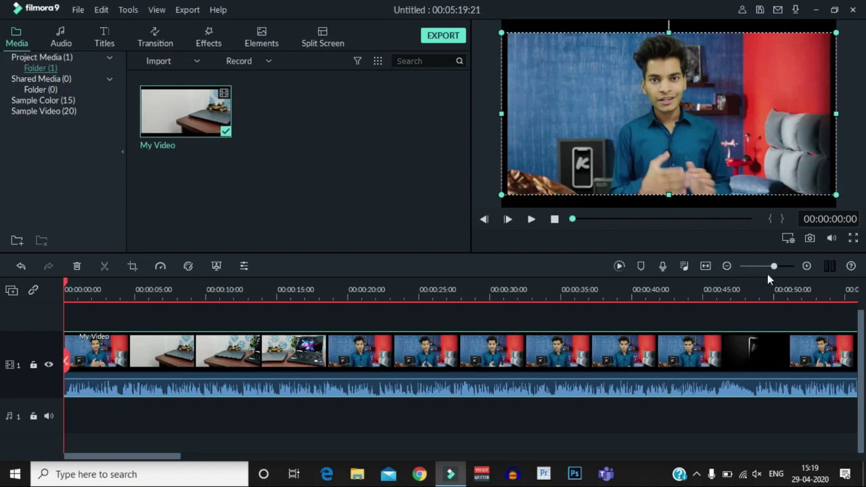
drag(773, 267, 766, 267)
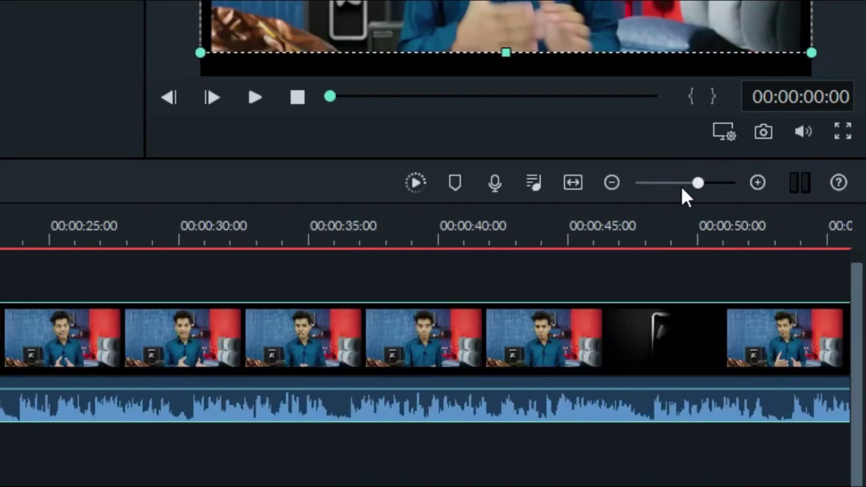
drag(681, 186, 769, 278)
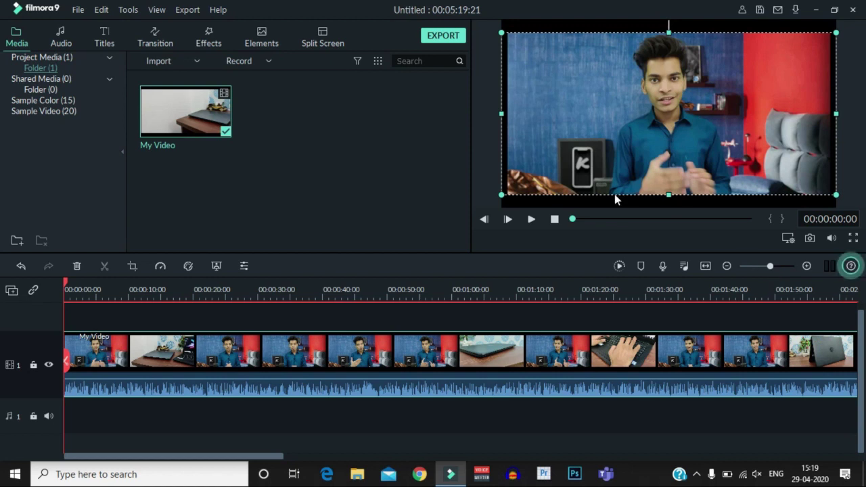
Drag My Video up to create an empty track 2, then return it to track 1.
click(634, 311)
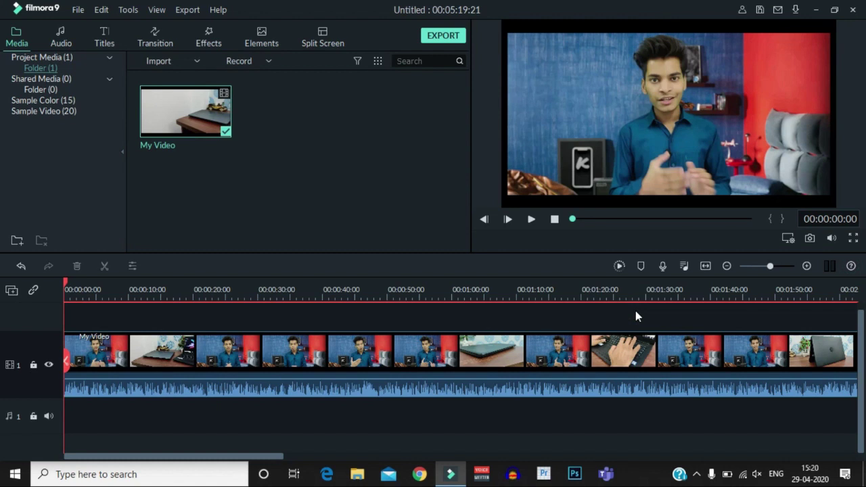
click(64, 284)
click(257, 350)
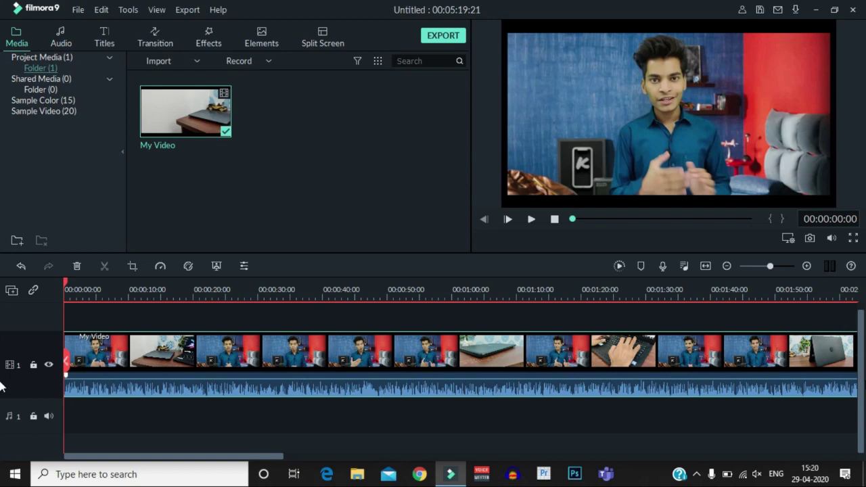
drag(862, 342, 863, 340)
drag(702, 356, 693, 324)
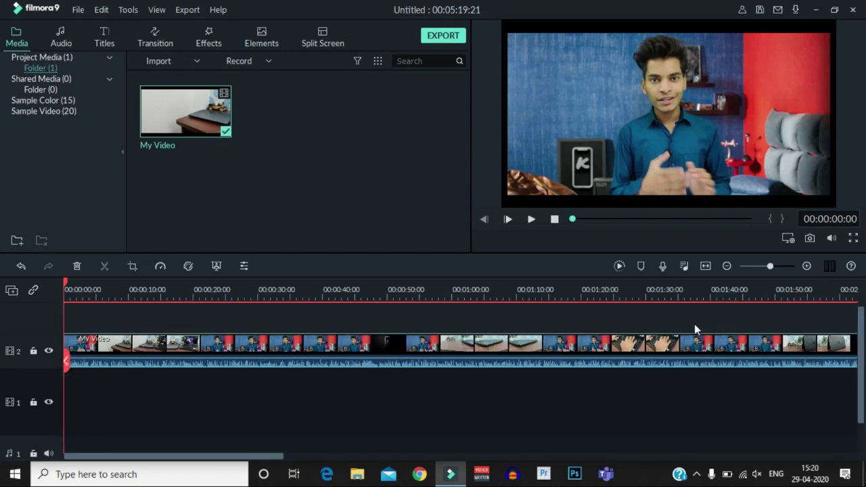
drag(675, 353, 670, 385)
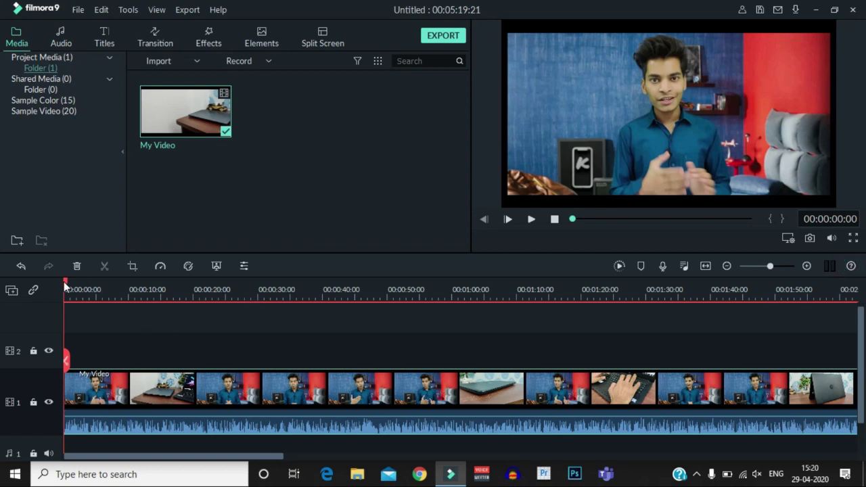
mouse_move(66, 286)
mouse_down()
mouse_move(79, 288)
mouse_move(61, 313)
mouse_move(84, 333)
mouse_move(194, 326)
mouse_move(83, 341)
mouse_move(207, 332)
mouse_move(100, 330)
mouse_up()
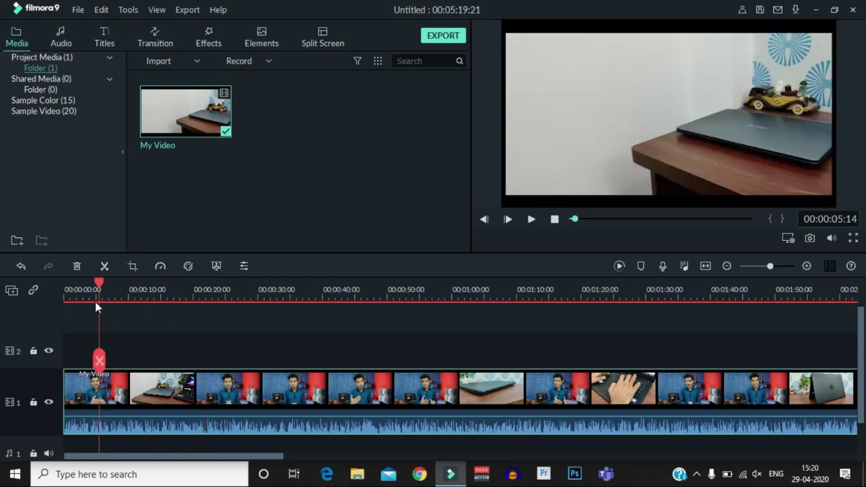
Split the clip at 00:00:04:05 and 00:00:25:09 and delete the unwanted section.
drag(97, 288, 91, 289)
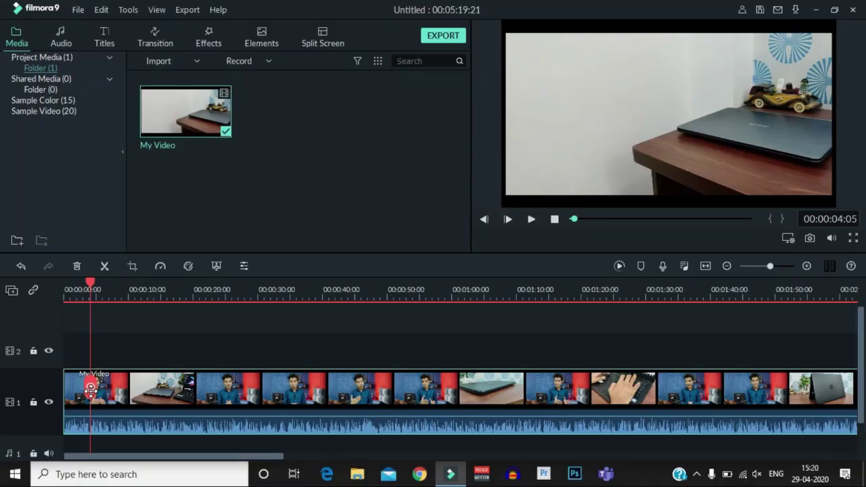
click(91, 391)
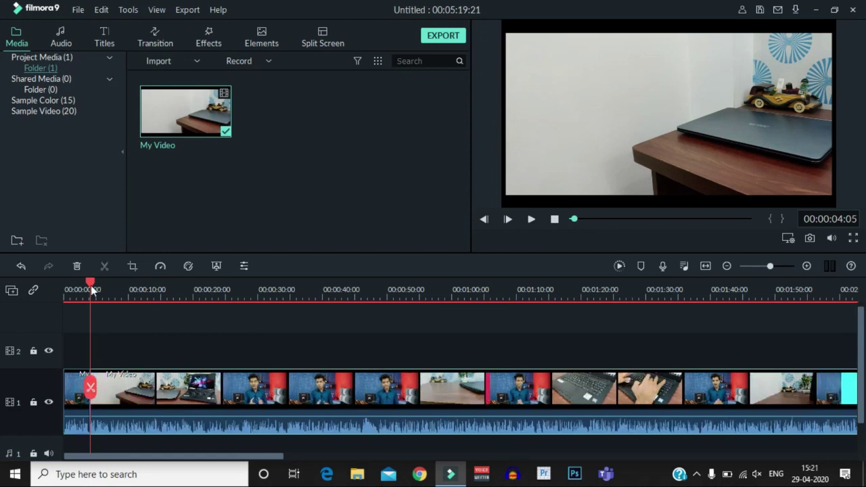
drag(88, 285, 65, 285)
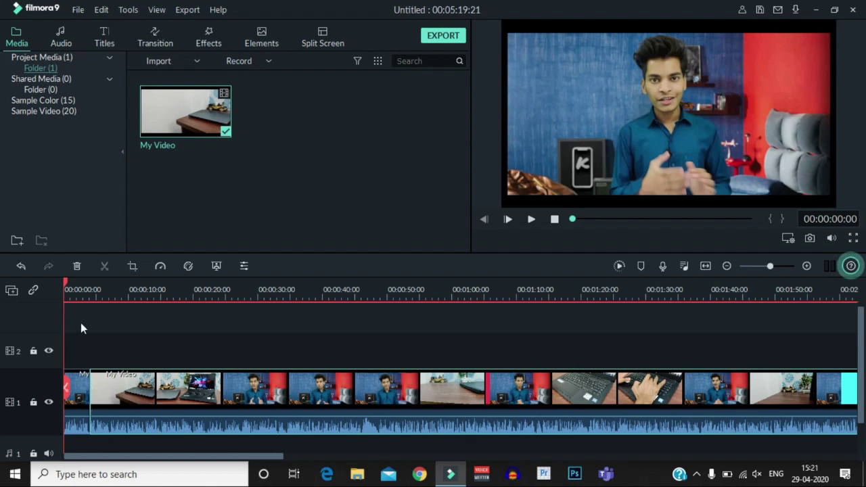
drag(66, 286, 228, 340)
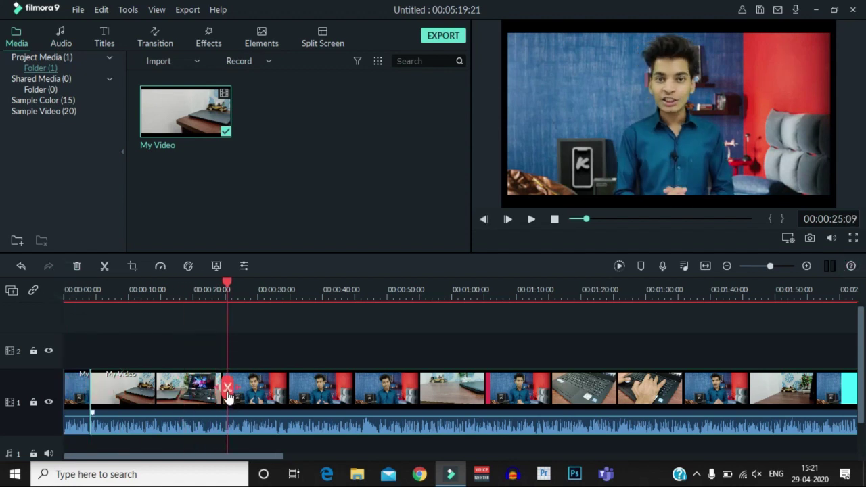
click(227, 391)
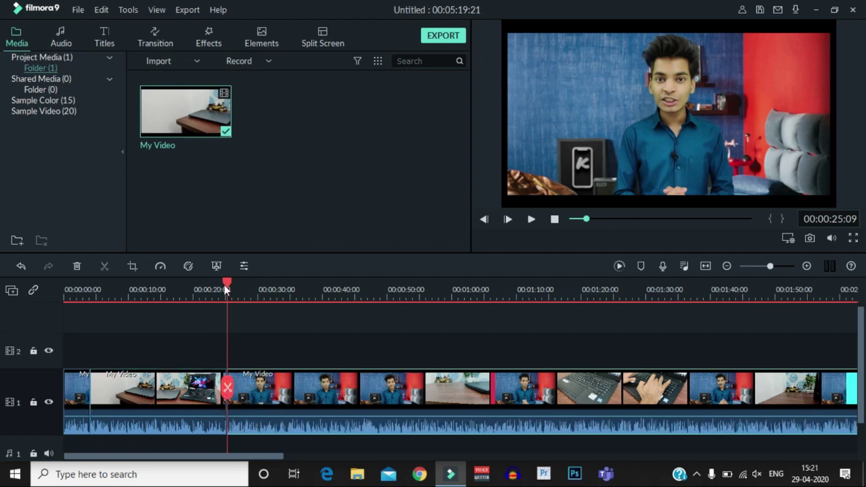
drag(227, 284, 303, 286)
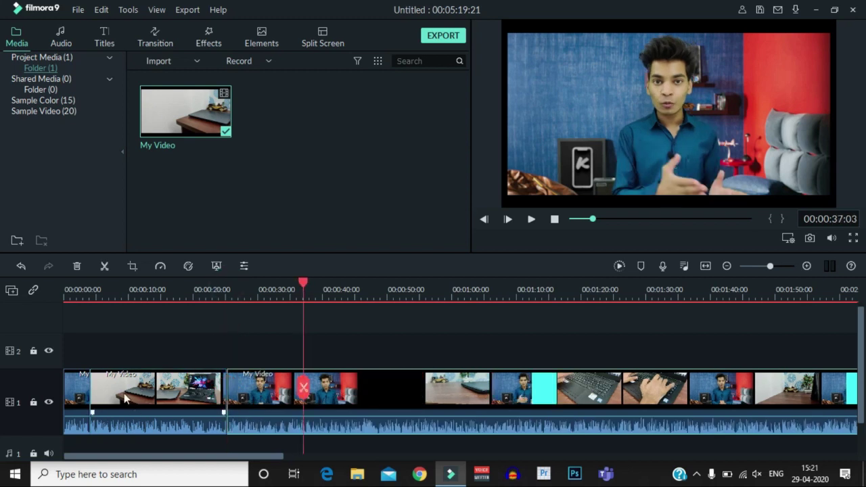
click(169, 396)
click(162, 398)
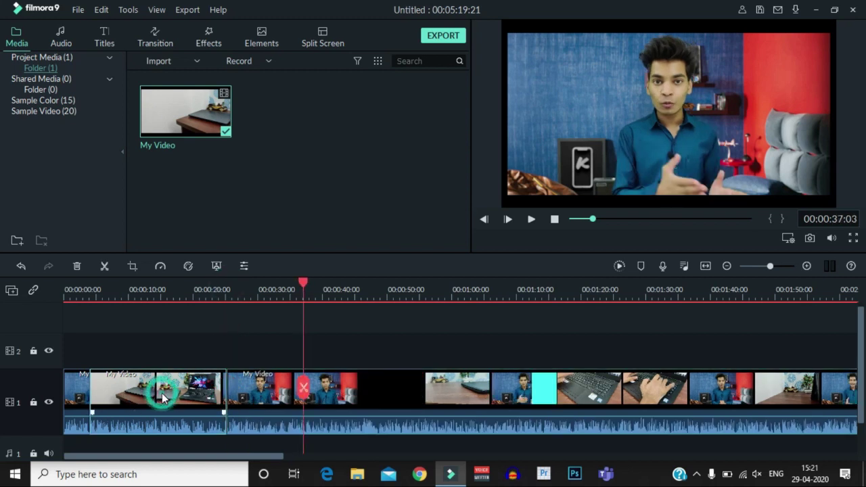
key(Delete)
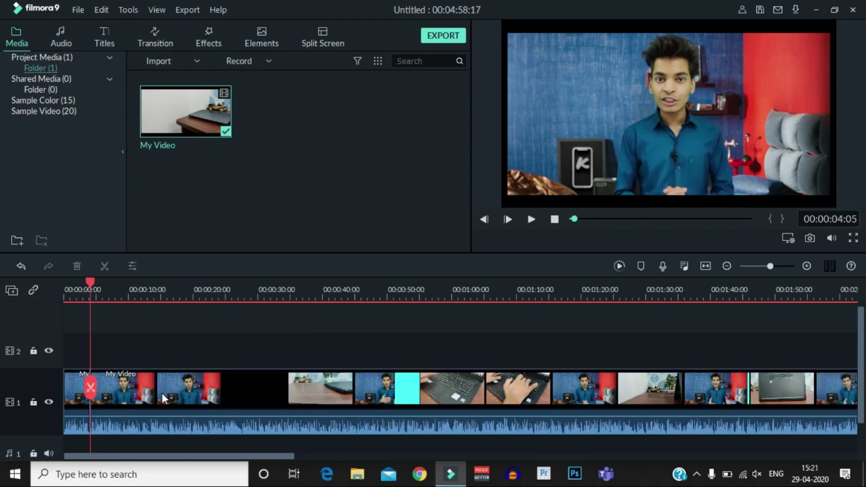
Play back the cut, then trim the first clip's opening at 00:00:02:16.
drag(90, 284, 65, 284)
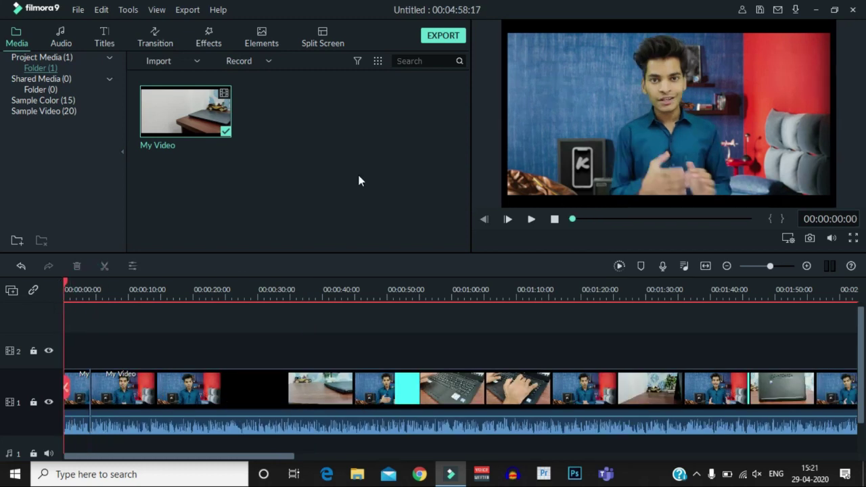
click(532, 219)
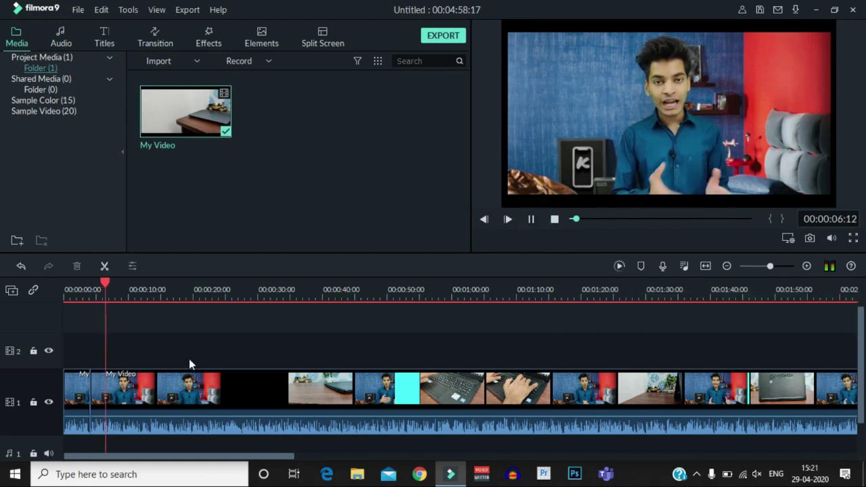
click(529, 219)
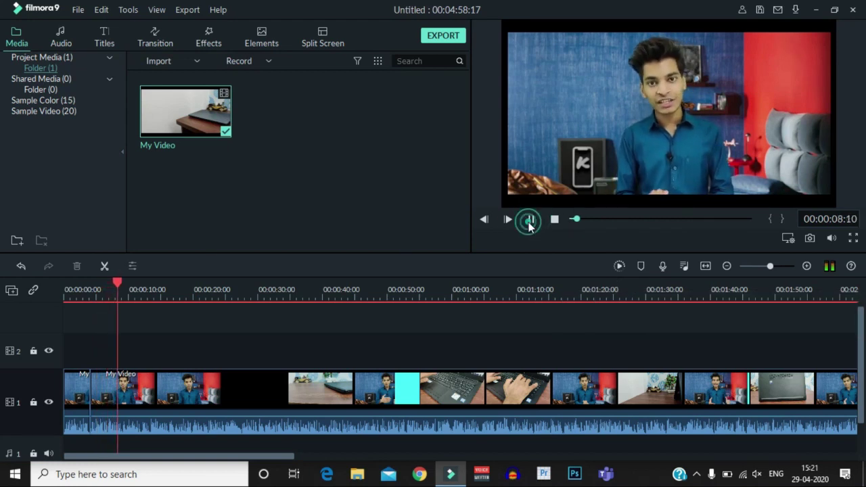
click(74, 397)
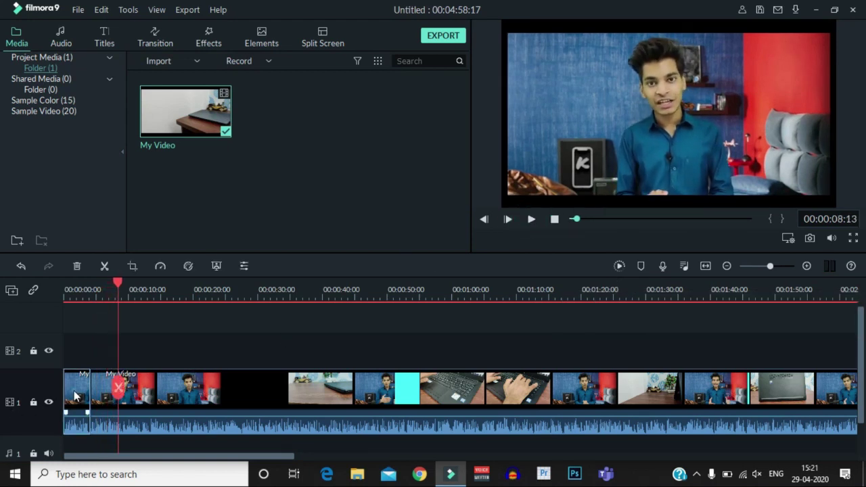
click(92, 387)
drag(92, 387, 80, 388)
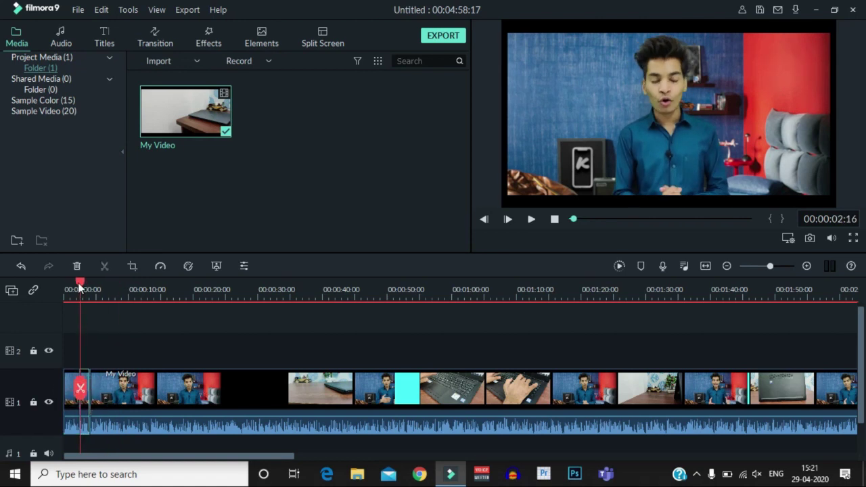
drag(80, 290, 52, 293)
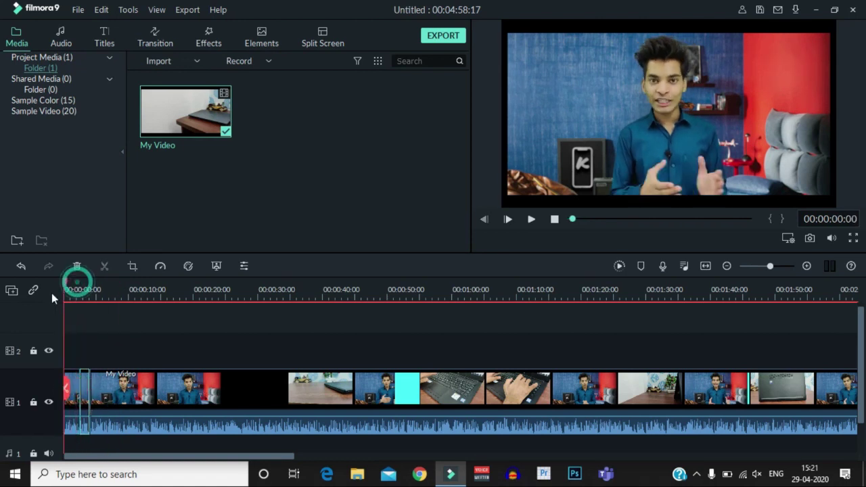
click(84, 380)
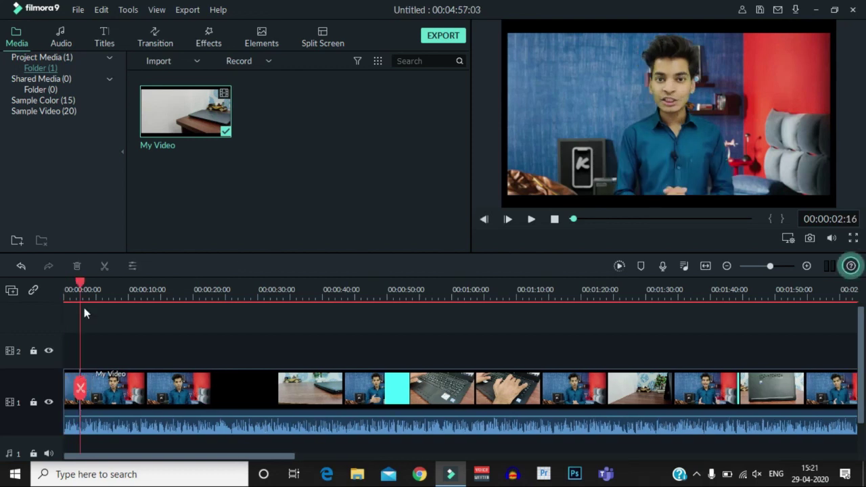
drag(82, 288, 67, 288)
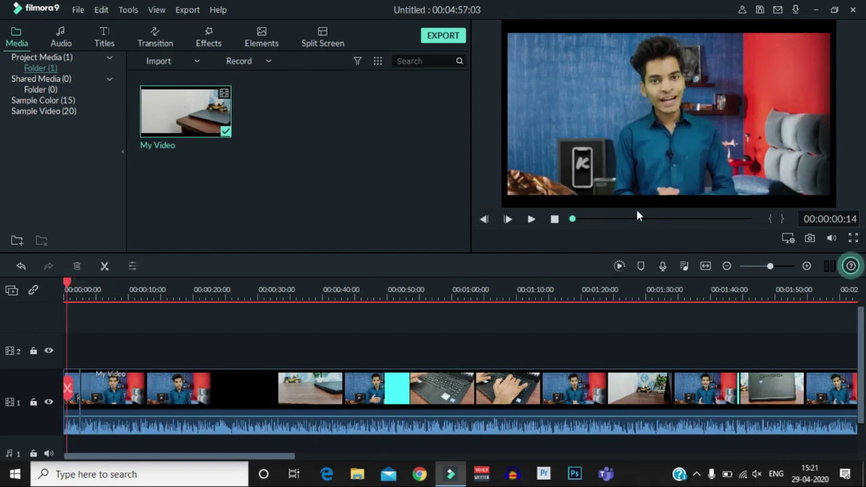
click(533, 218)
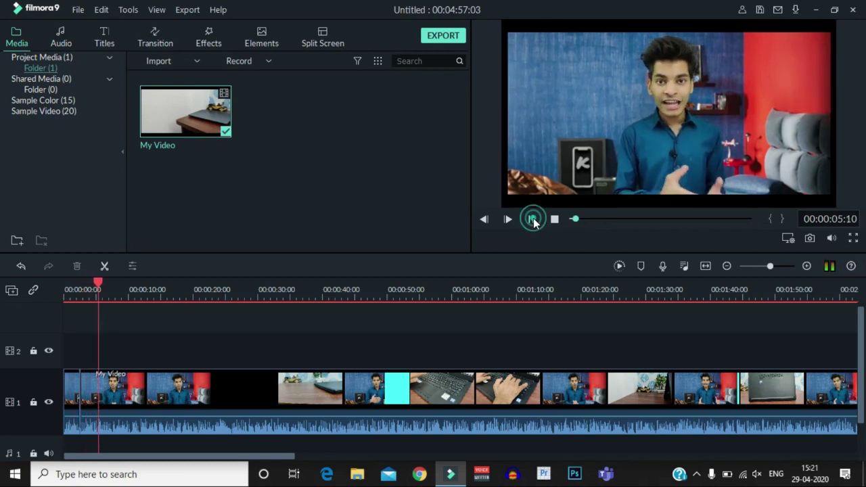
click(533, 219)
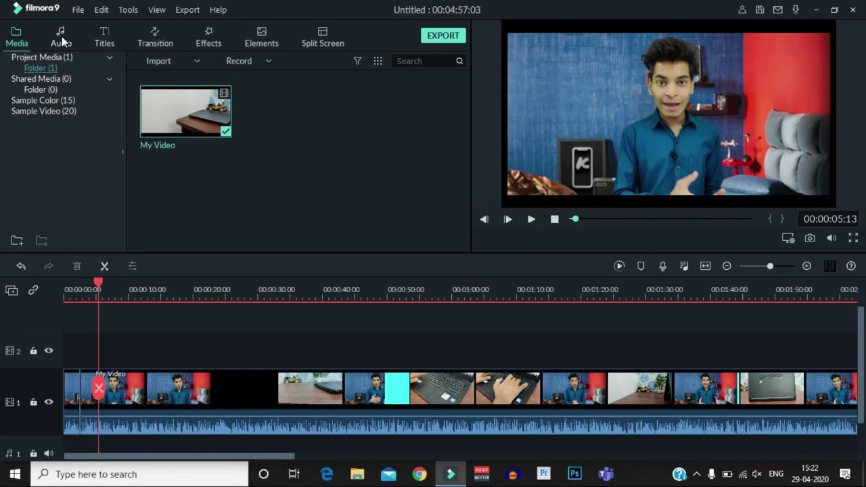
click(61, 39)
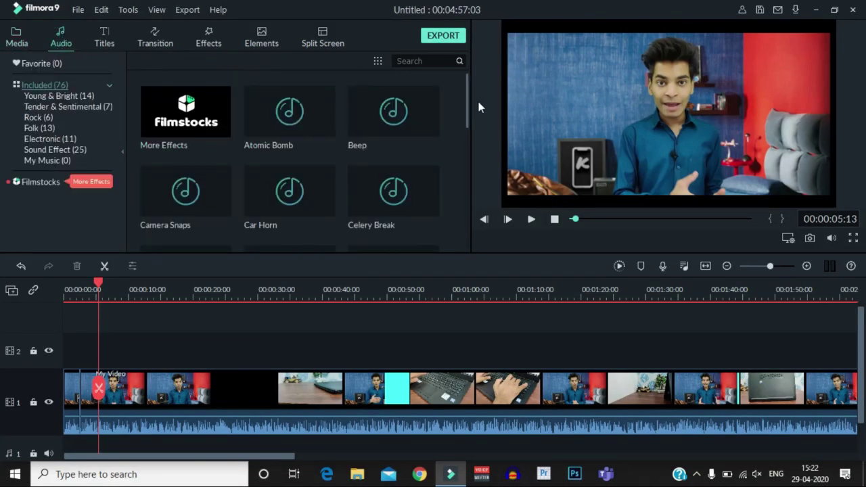
drag(465, 102, 465, 125)
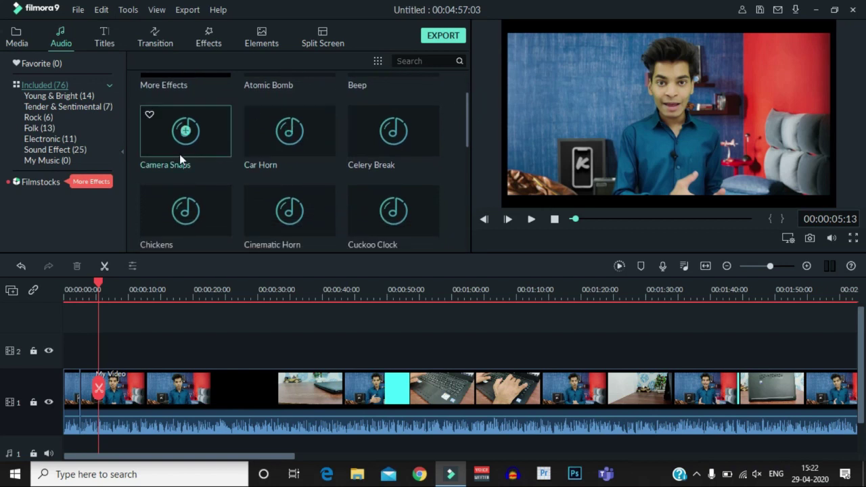
mouse_move(466, 124)
mouse_down()
mouse_move(465, 256)
mouse_move(477, 59)
mouse_up()
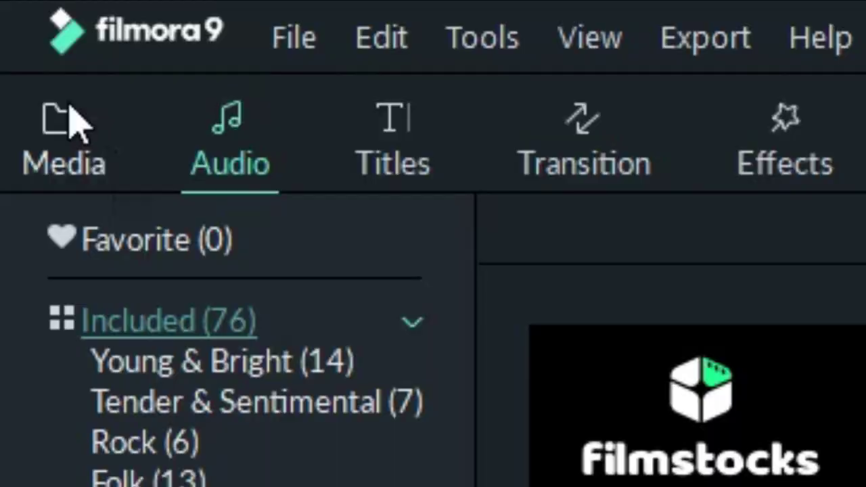
click(18, 31)
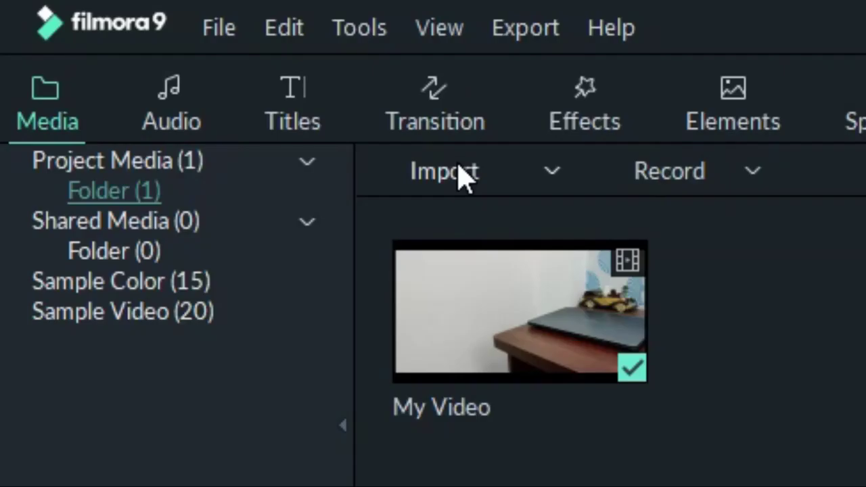
click(163, 62)
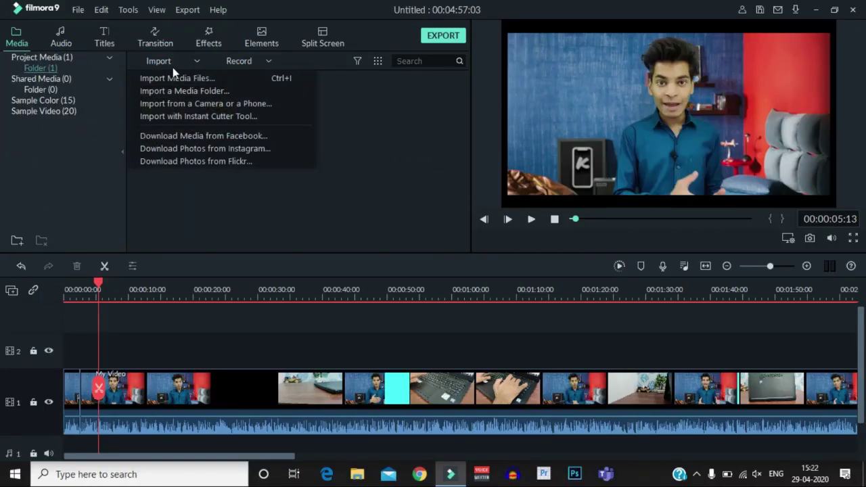
click(180, 78)
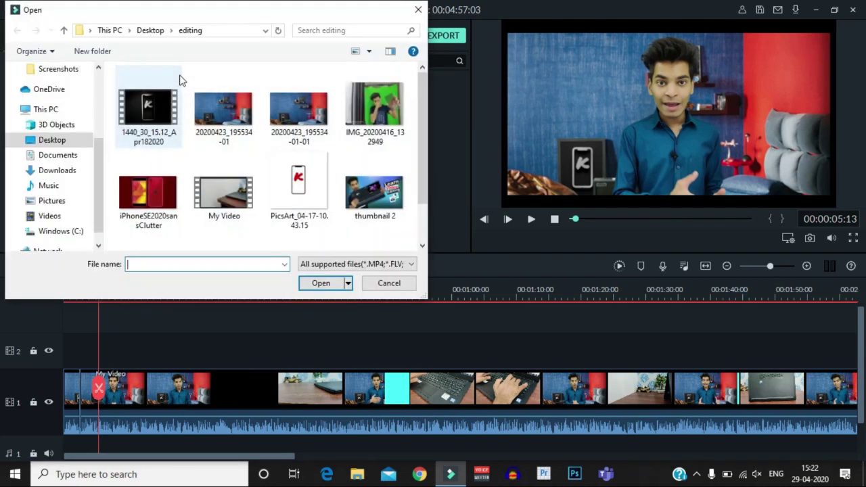
drag(423, 117, 423, 175)
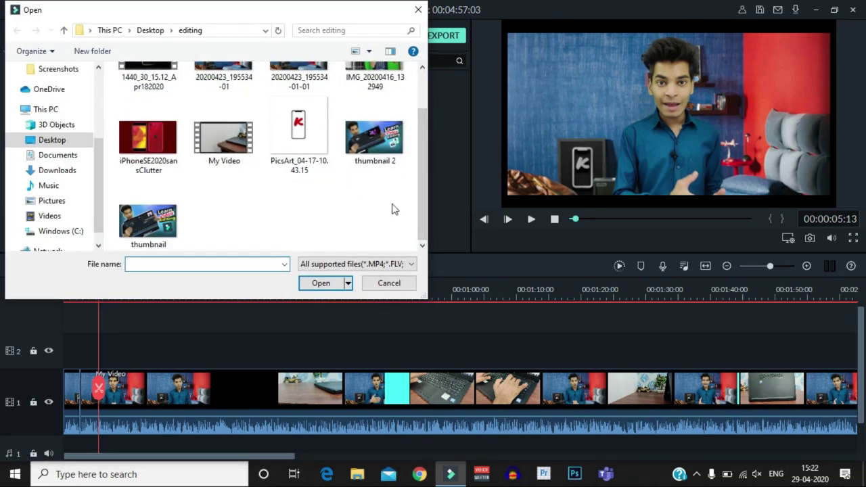
click(419, 11)
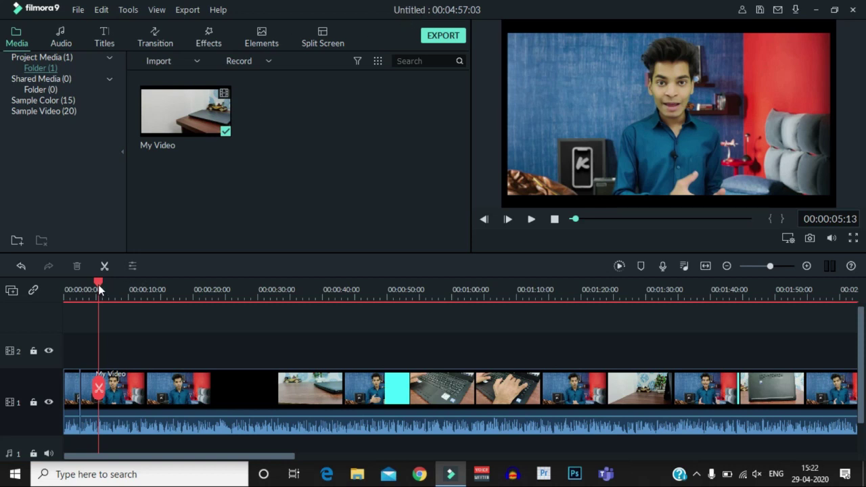
Place Lower Third 5 from Titles > Lower 3rds on track 2 near 15 seconds and preview it.
drag(98, 284, 165, 304)
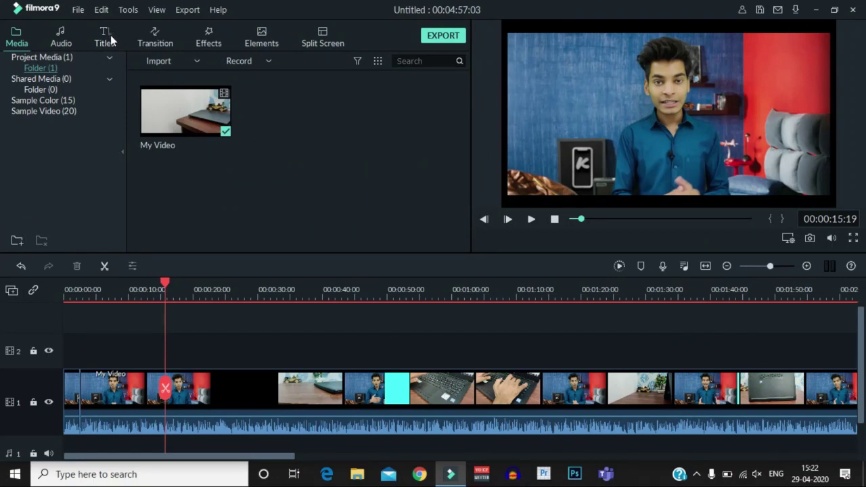
click(109, 34)
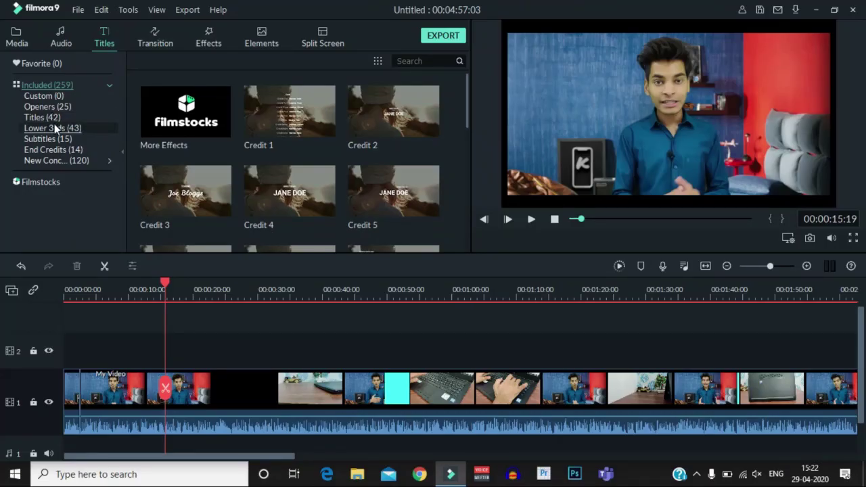
click(54, 124)
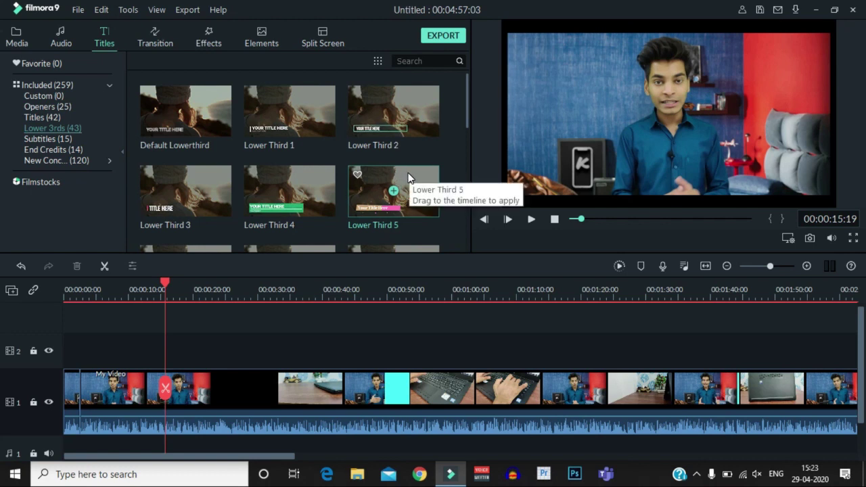
mouse_move(408, 172)
mouse_down()
mouse_move(186, 349)
mouse_move(172, 349)
mouse_up()
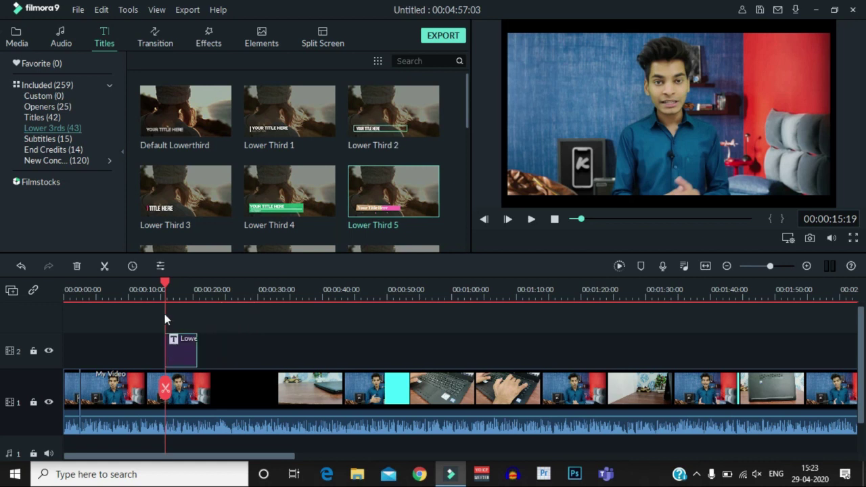
drag(150, 289, 149, 288)
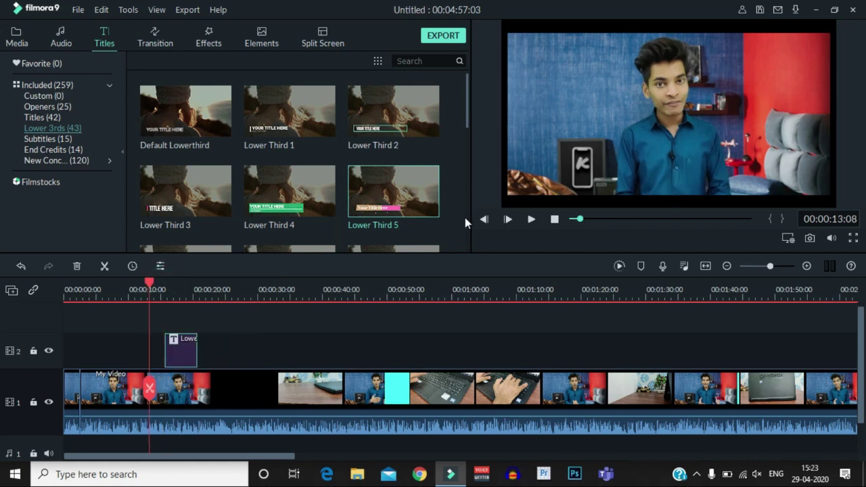
click(531, 218)
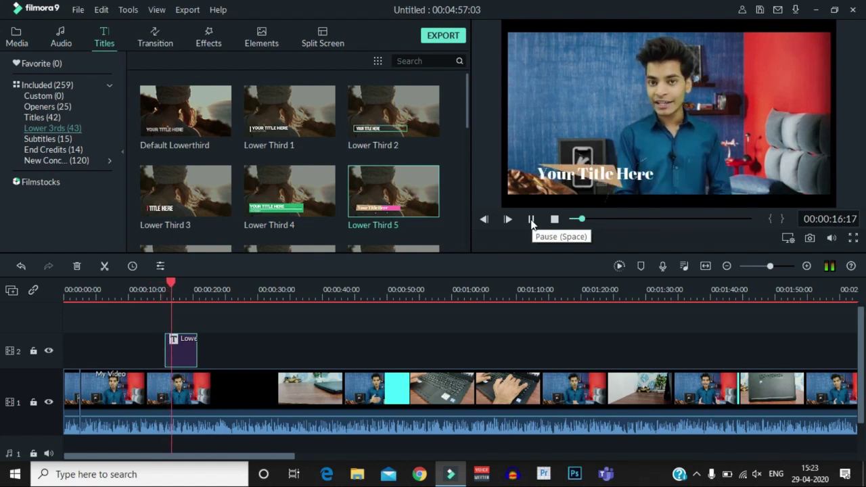
click(531, 220)
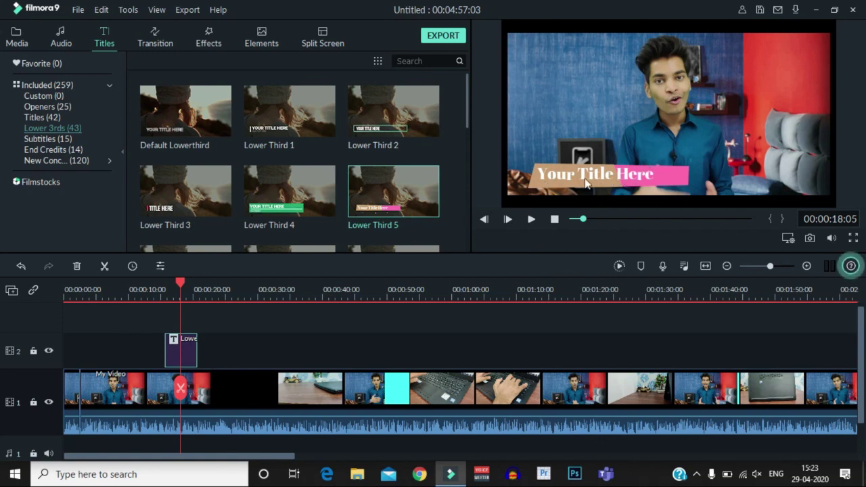
Replace 'Your Title Here' with the presenter's full name and play the title back.
double_click(183, 355)
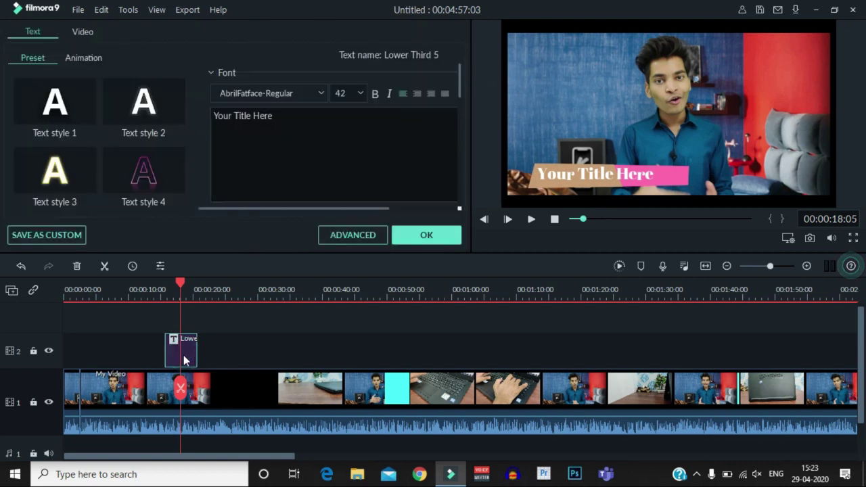
click(297, 132)
key(BackSpace)
key(BackSpace)
key(BackSpace)
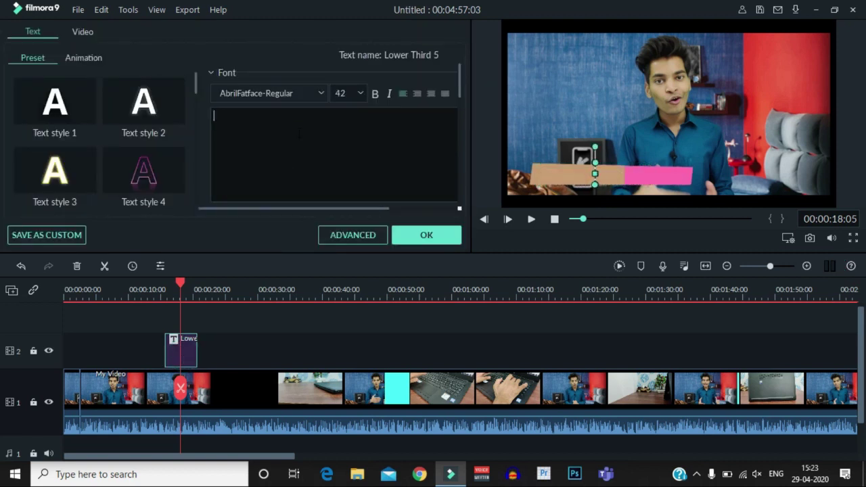
text(praty)
text(a)
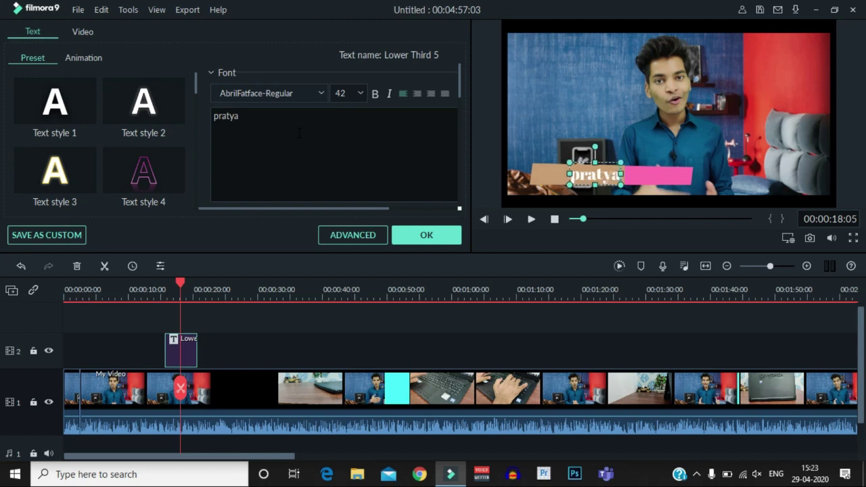
text(ksh )
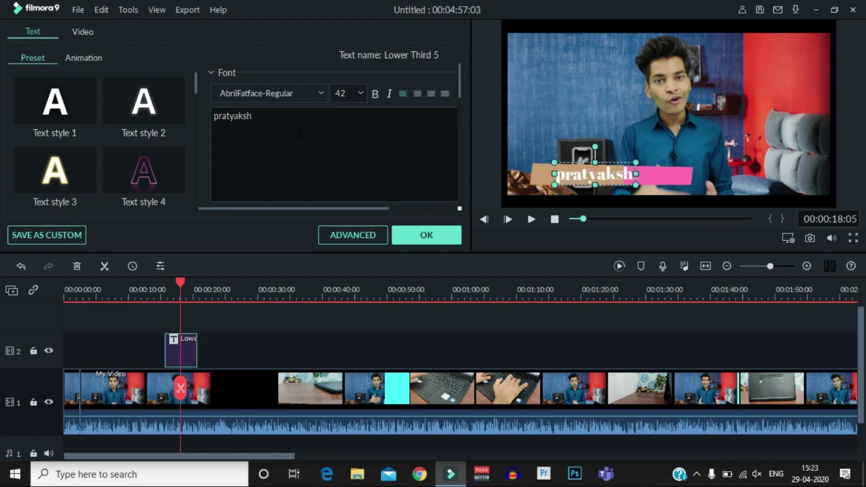
text(kumar)
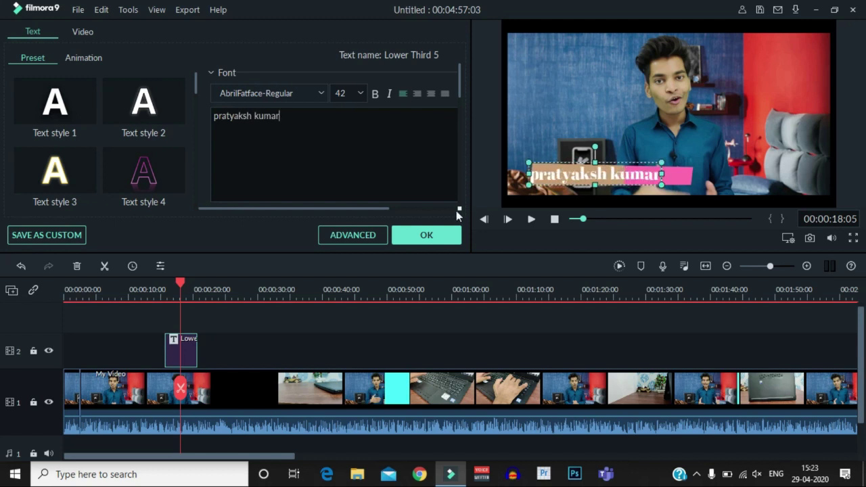
click(454, 235)
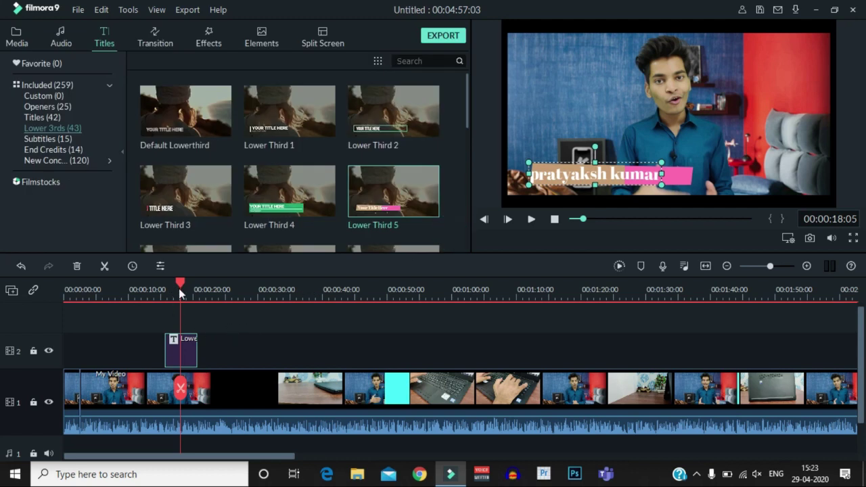
drag(179, 288, 144, 288)
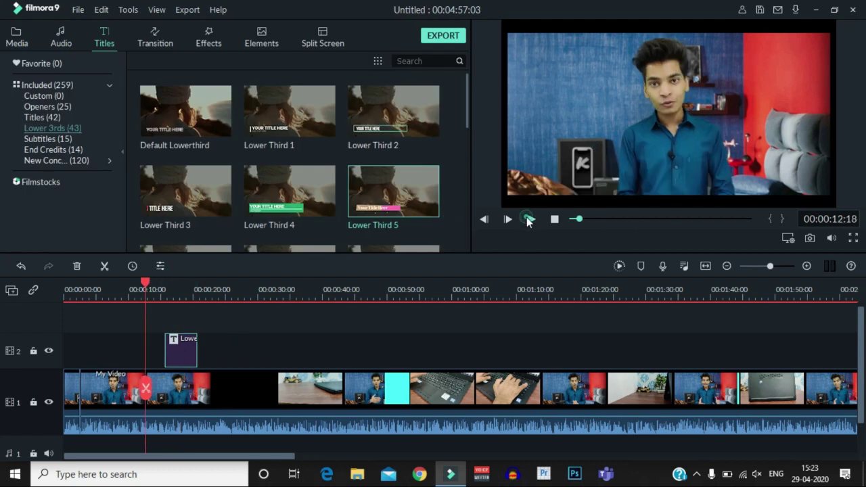
click(528, 220)
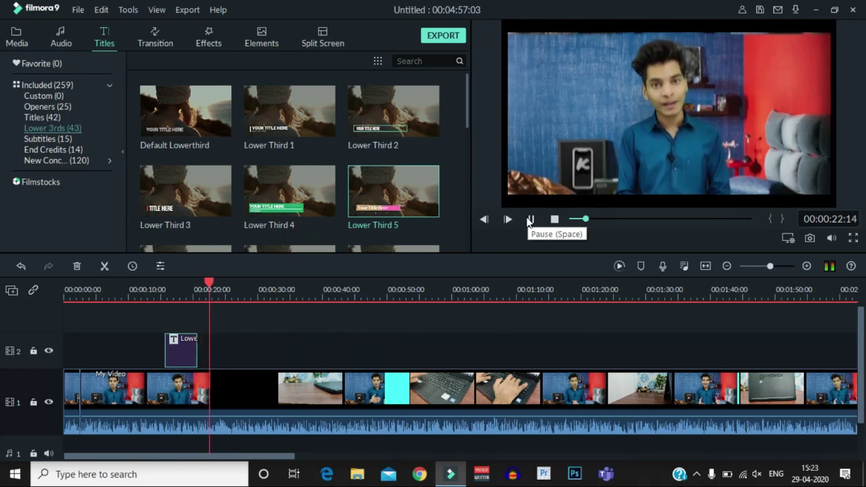
Scrub and play the footage to locate the laptop shot near one minute.
click(529, 220)
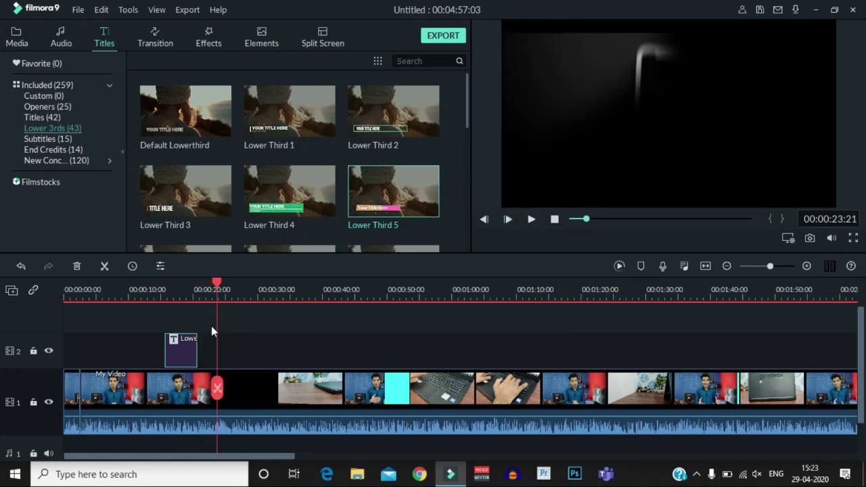
drag(216, 281, 399, 321)
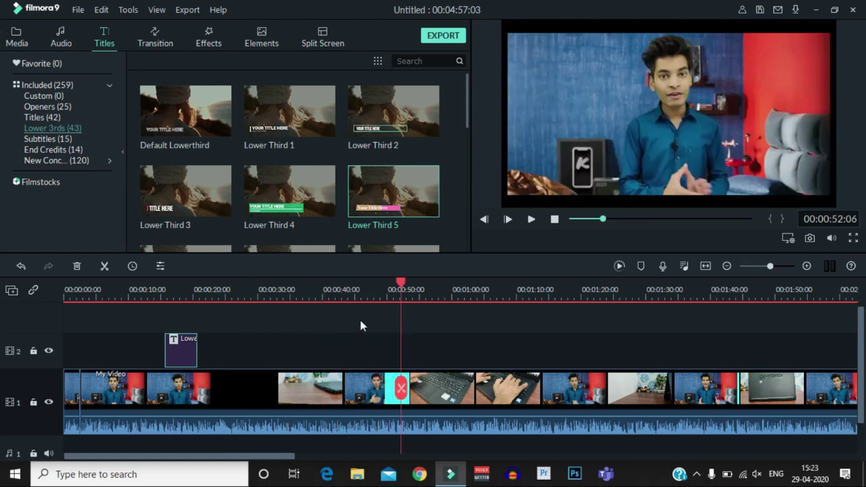
click(528, 219)
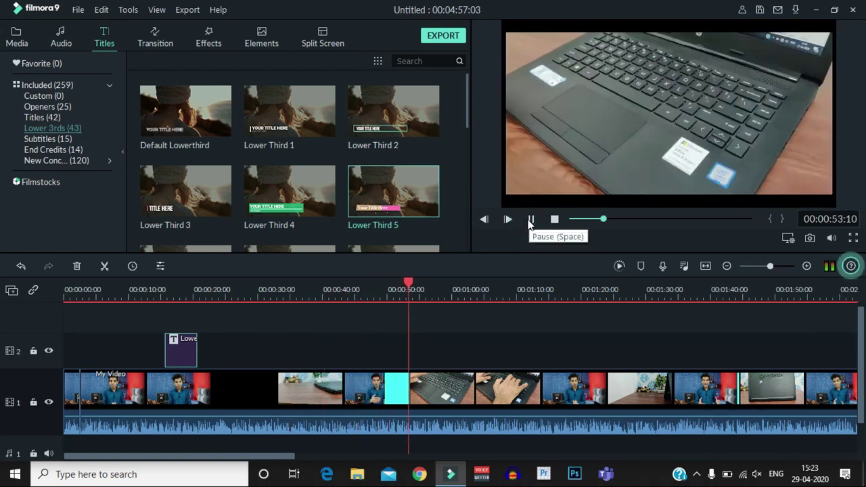
click(530, 220)
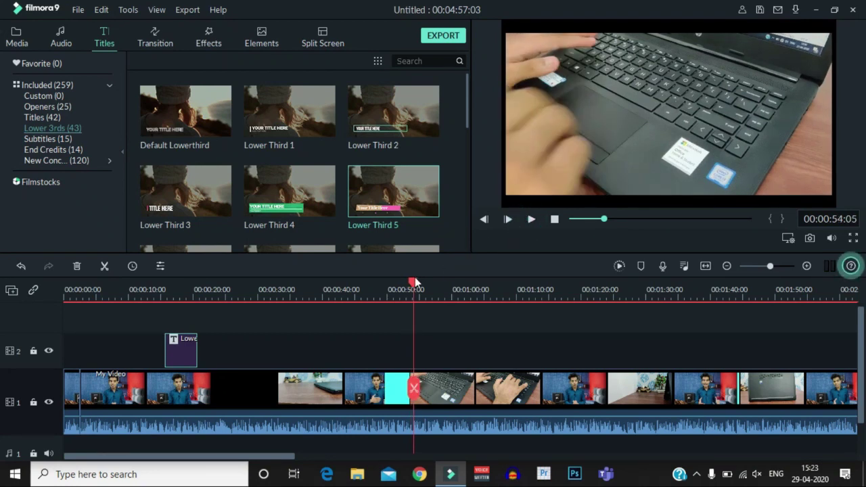
drag(414, 281, 350, 284)
click(528, 220)
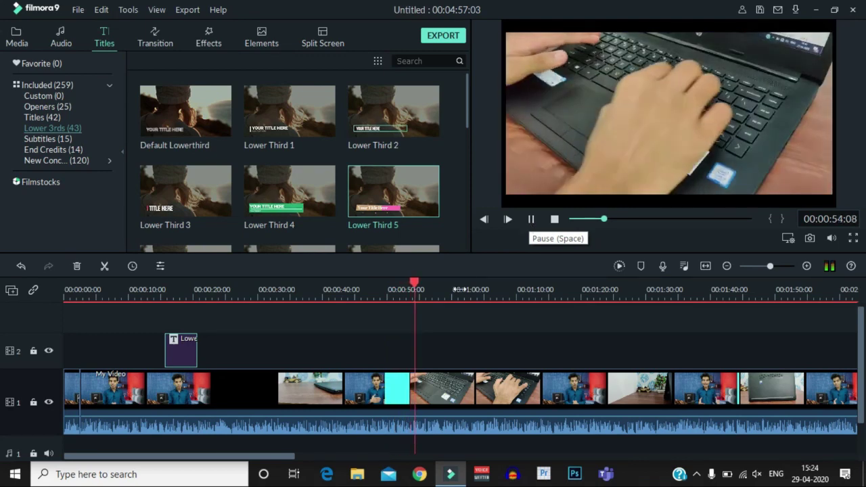
click(531, 218)
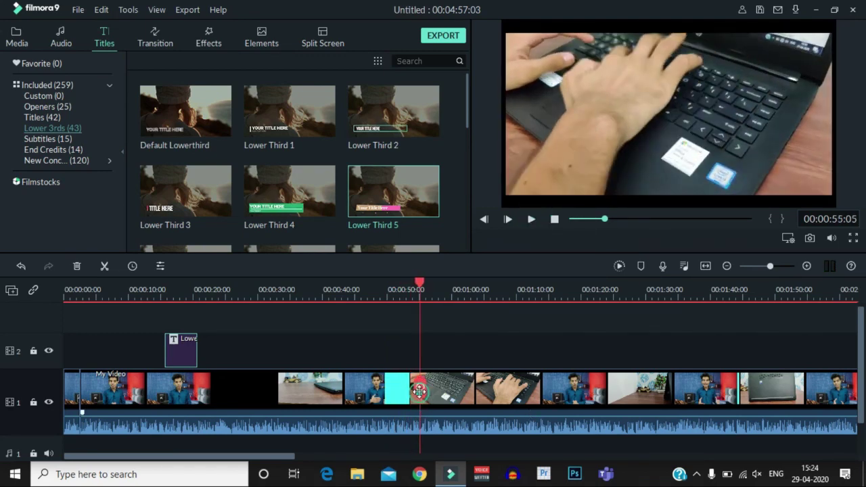
Split the main clip at 00:01:01:21.
drag(419, 391, 463, 390)
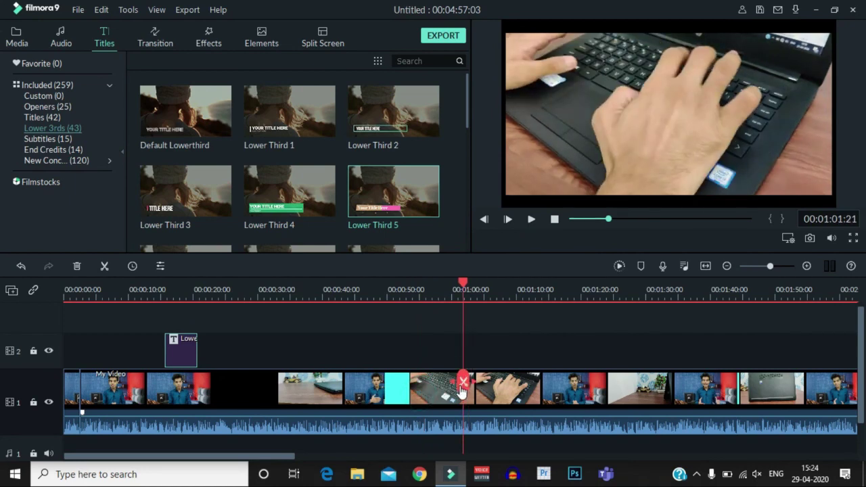
click(462, 383)
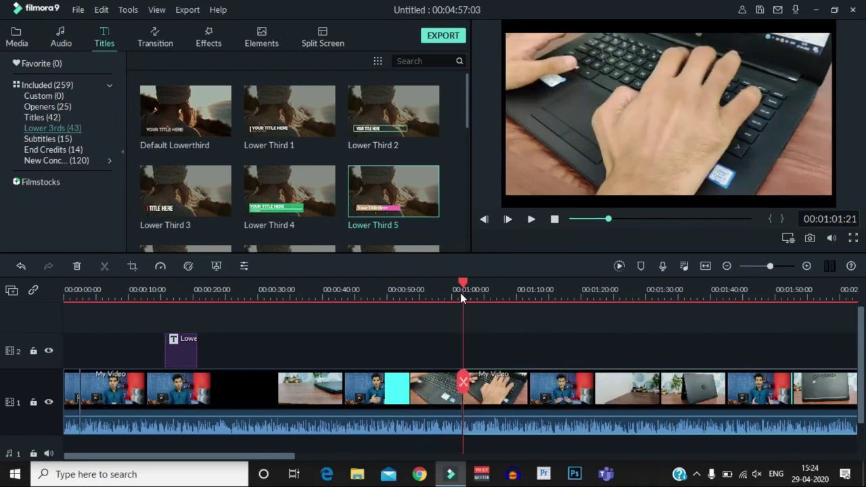
click(424, 295)
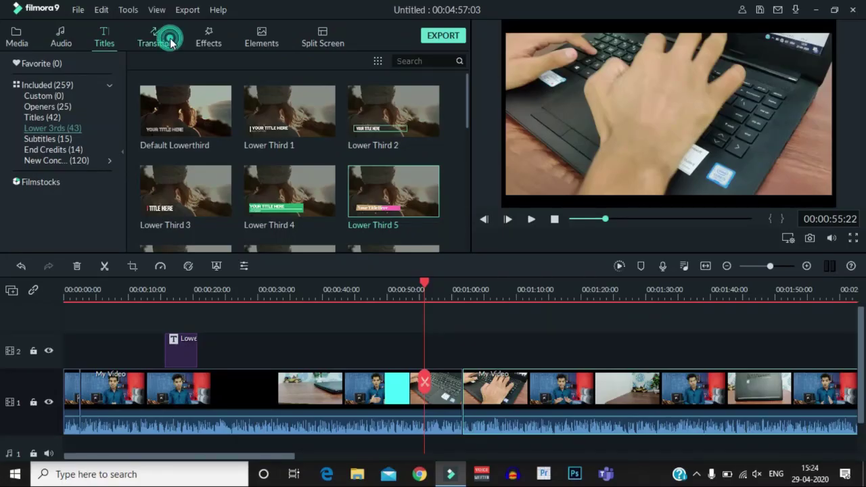
Place the Flash transition on the cut at about 1:01 and preview it.
click(170, 38)
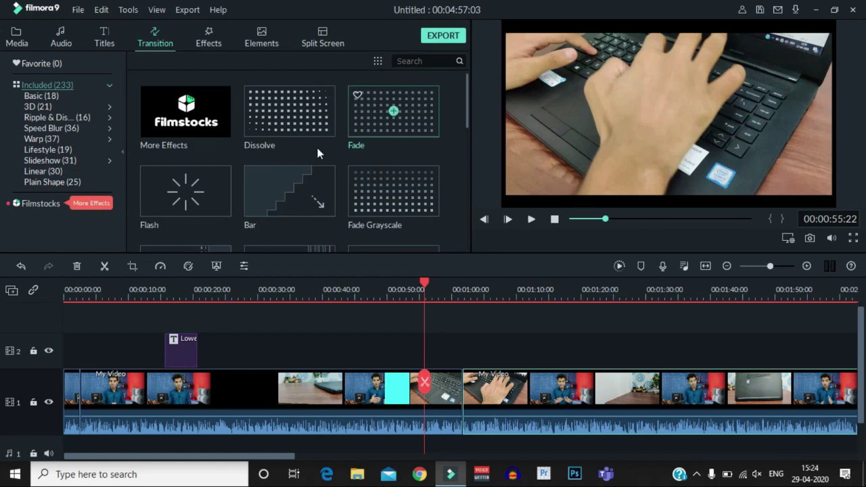
mouse_move(308, 181)
drag(224, 180, 461, 385)
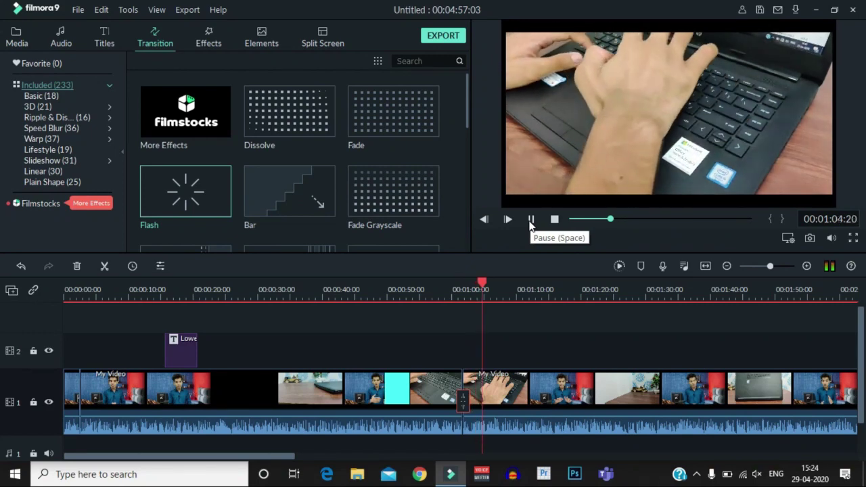
click(534, 225)
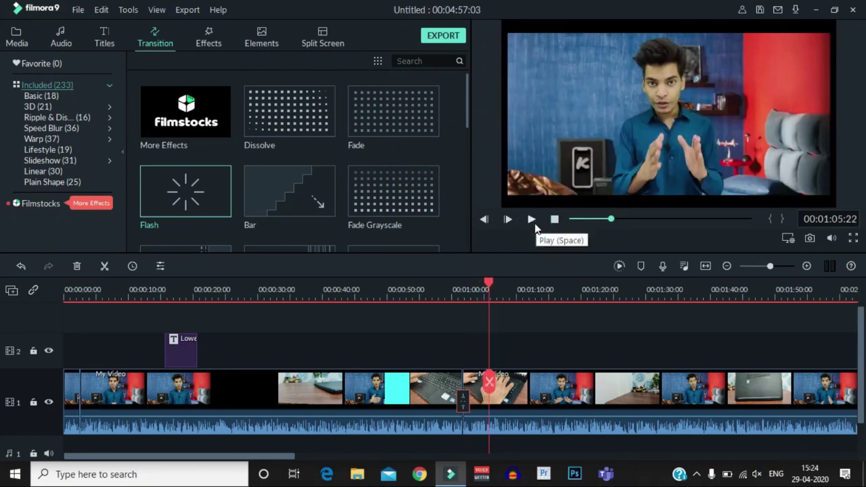
drag(488, 287, 538, 287)
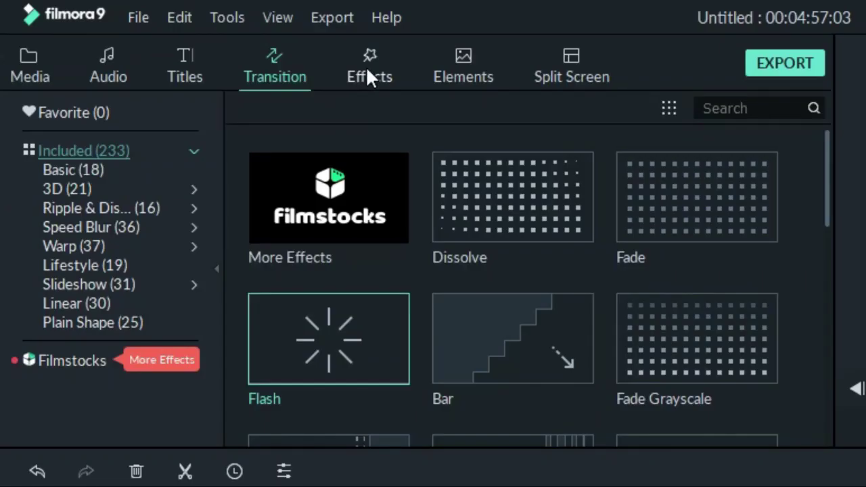
Split the main clip at about 00:01:13 and 00:01:21:21, isolating a short section.
click(367, 68)
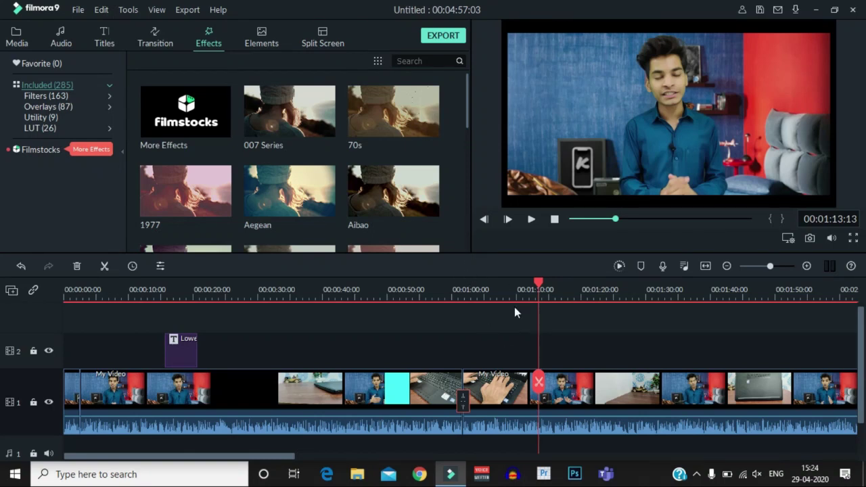
click(539, 391)
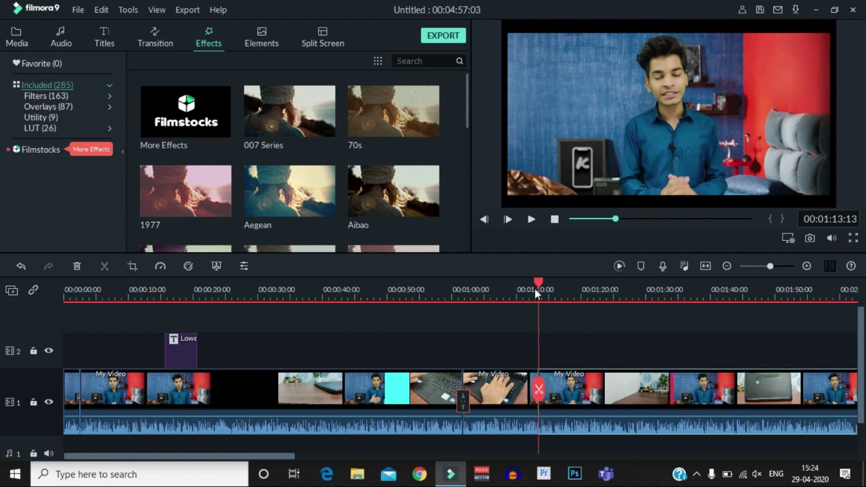
click(535, 288)
drag(539, 288, 586, 314)
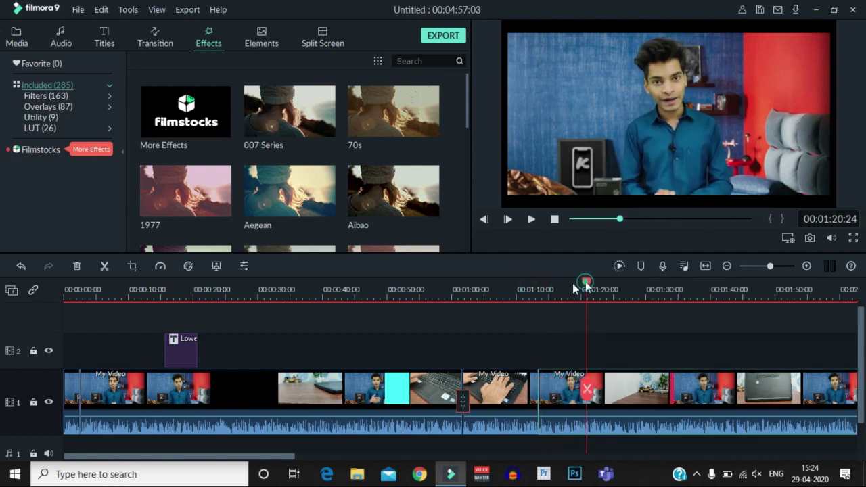
mouse_move(574, 288)
mouse_down()
mouse_move(488, 289)
mouse_move(592, 374)
mouse_up()
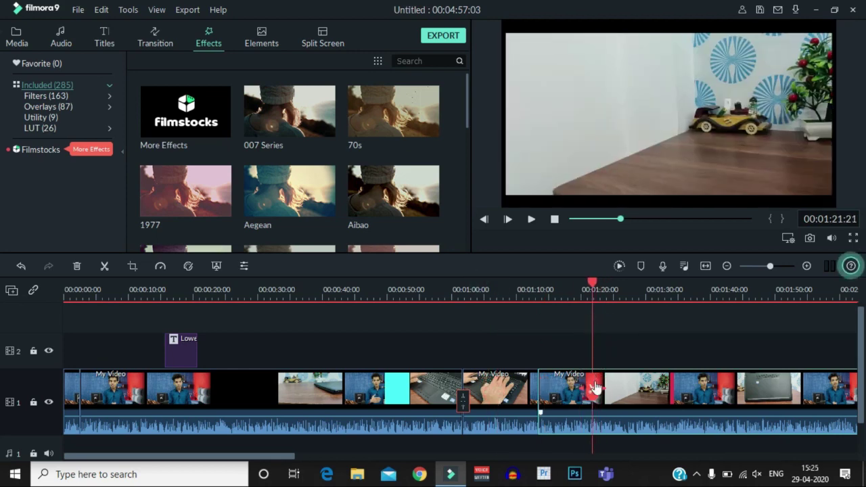
click(593, 387)
mouse_move(591, 282)
mouse_down()
mouse_move(520, 306)
mouse_move(506, 301)
mouse_up()
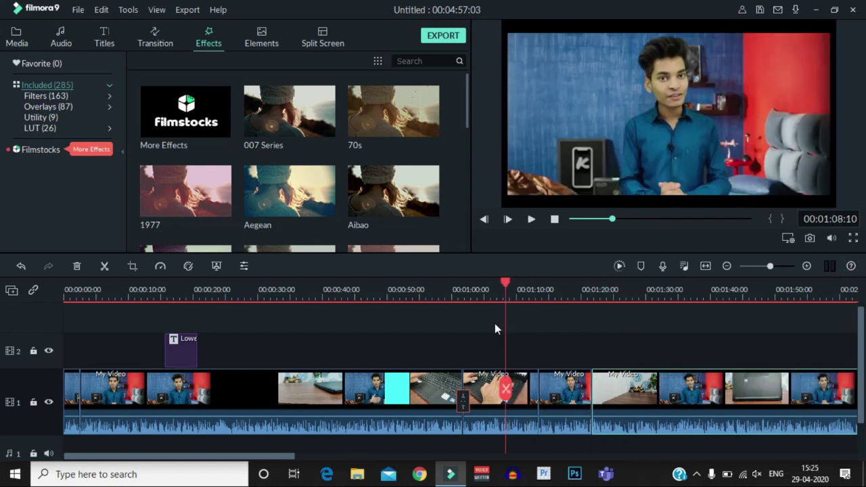
click(379, 114)
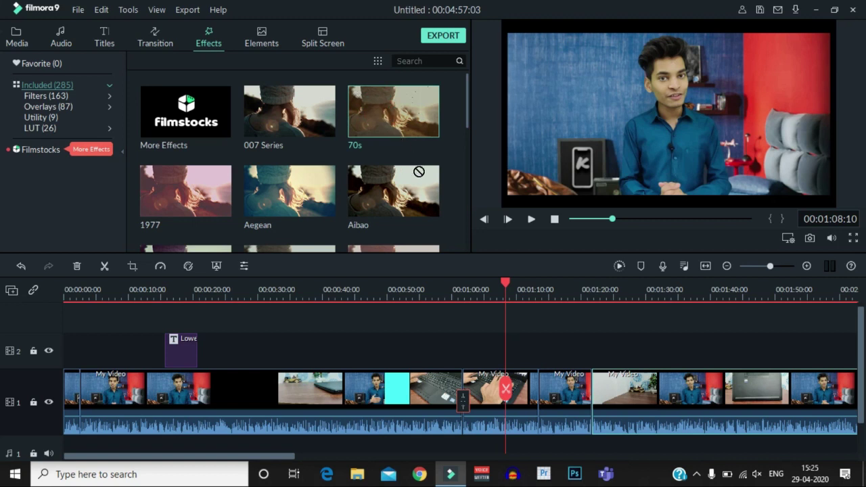
Drop the 70s filter on track 2 over the 1:13–1:21 section and preview it.
mouse_move(549, 325)
mouse_down()
mouse_move(555, 343)
mouse_move(544, 342)
mouse_move(589, 353)
mouse_up()
click(532, 220)
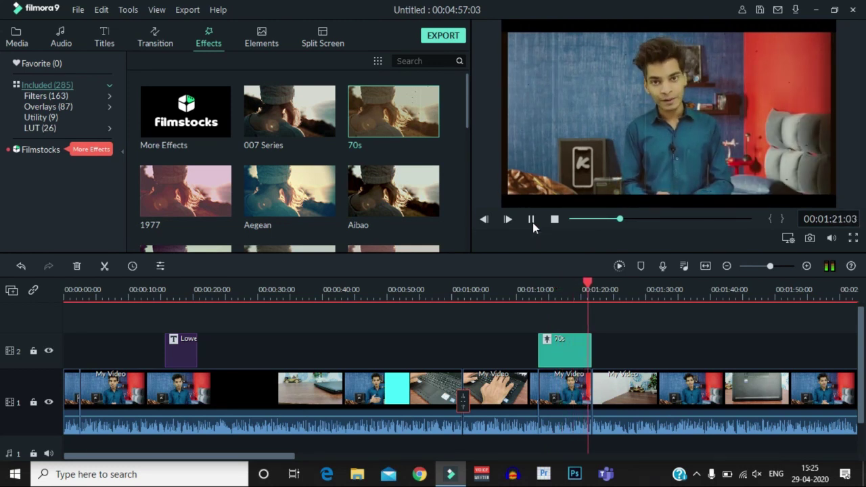
click(532, 220)
click(587, 281)
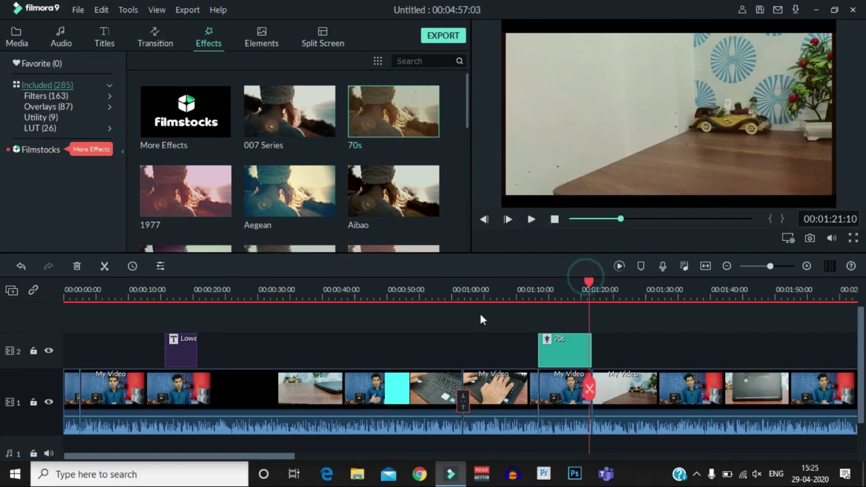
drag(587, 289, 497, 349)
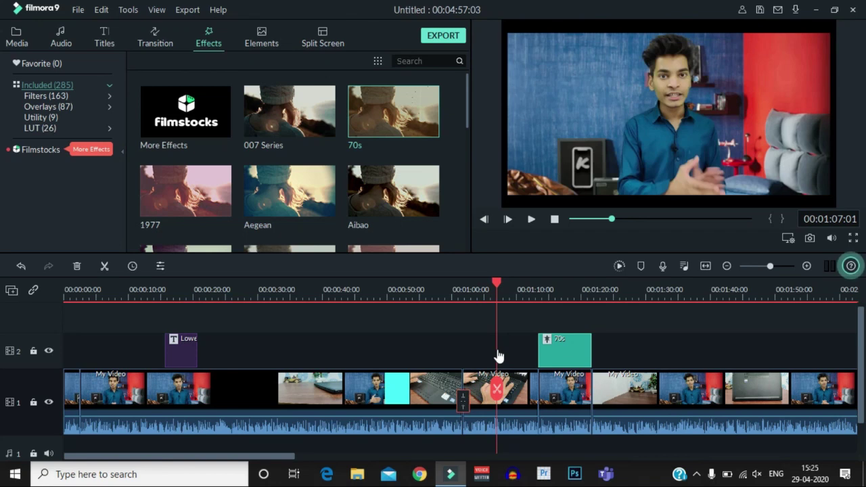
drag(496, 286, 472, 288)
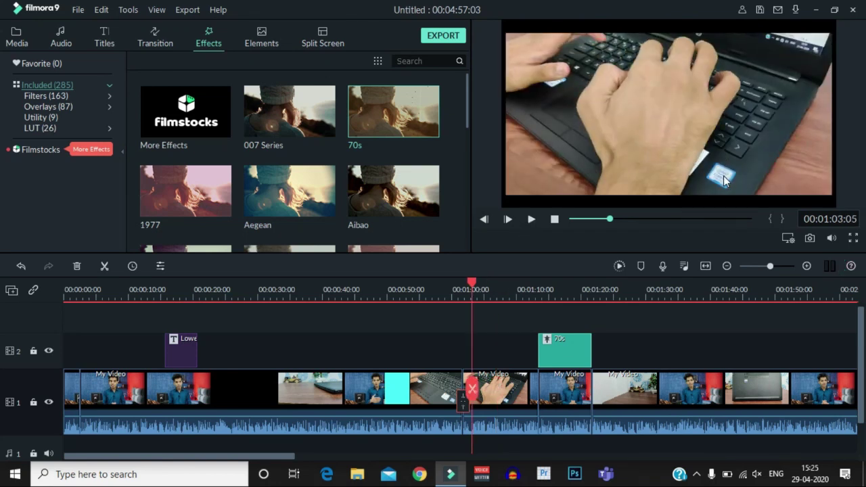
click(472, 395)
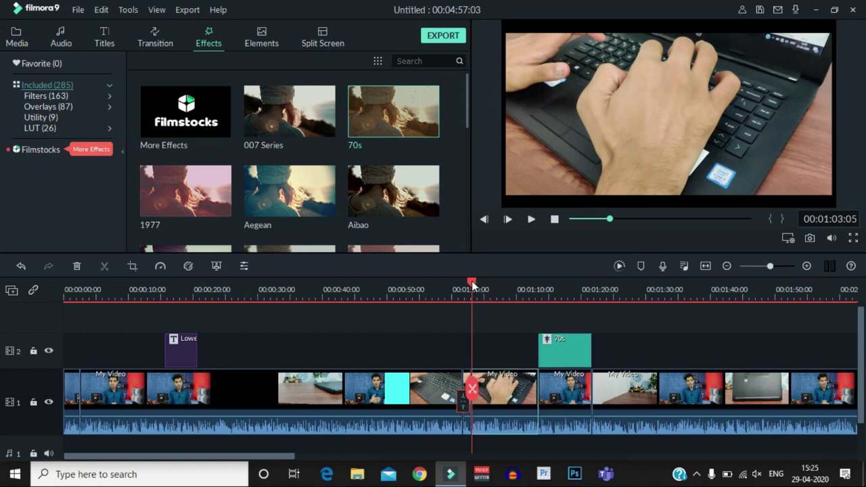
key(space)
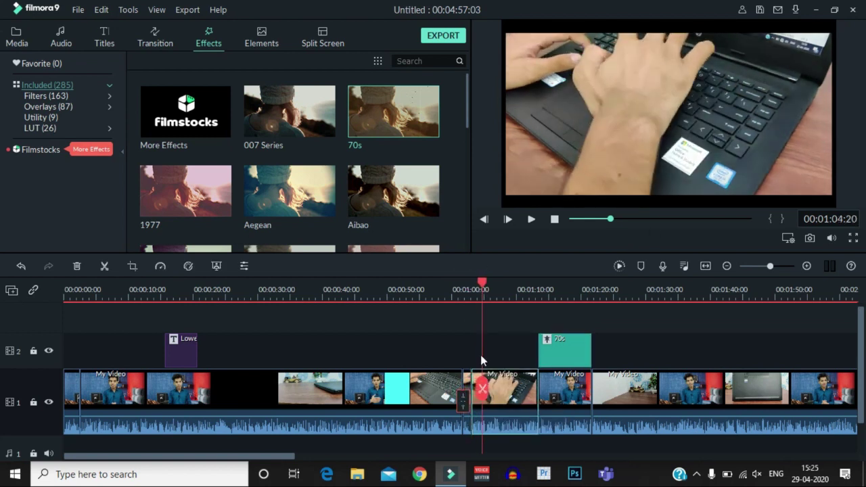
click(483, 398)
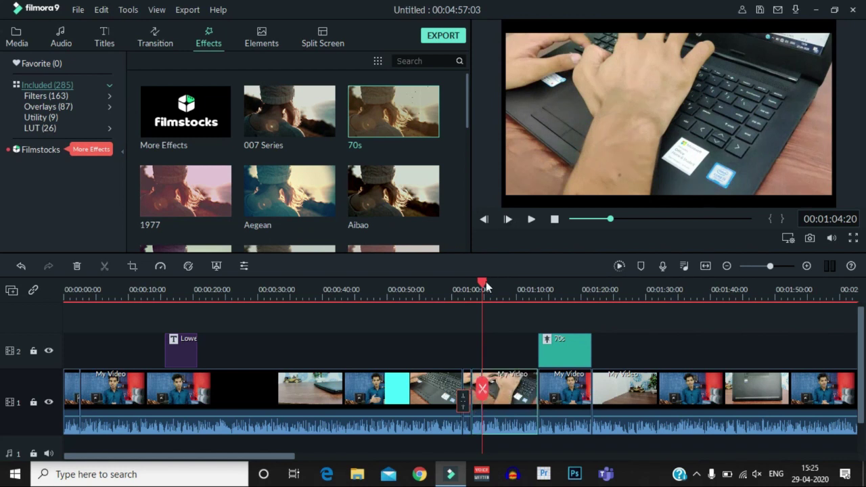
Crop the short keyboard clip to a 582x282 bottom-right area around the Intel sticker.
right_click(475, 384)
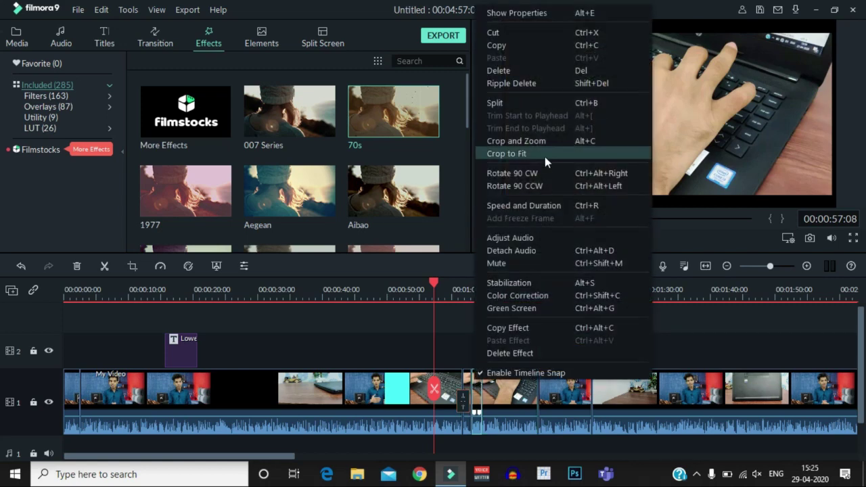
click(568, 143)
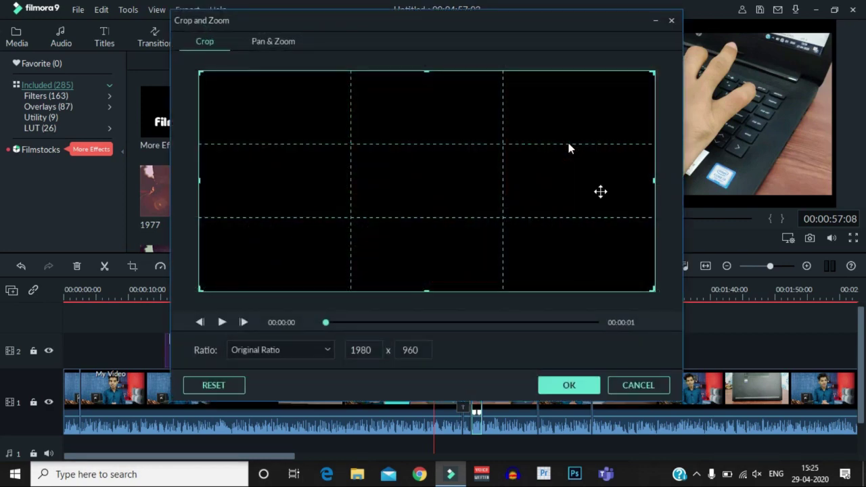
drag(652, 290, 333, 139)
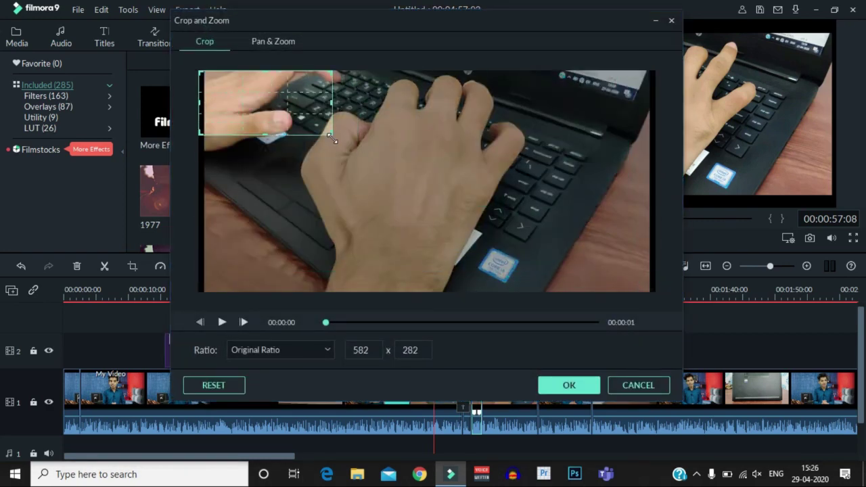
drag(298, 117, 524, 275)
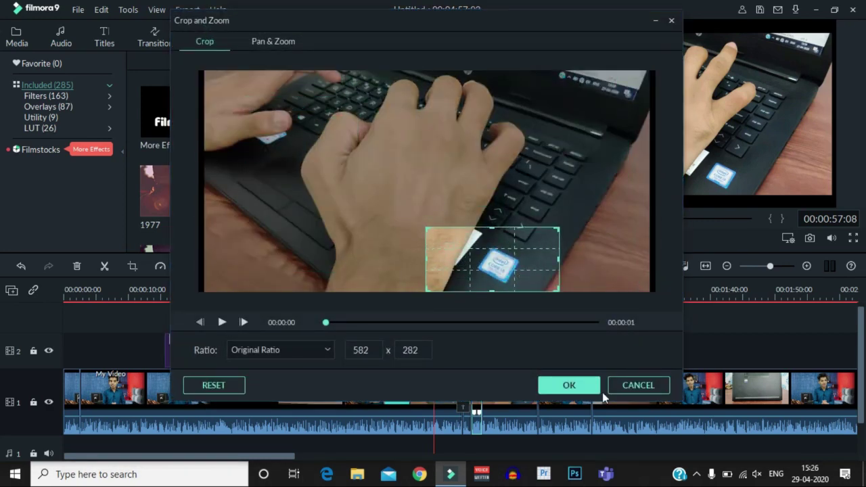
click(581, 388)
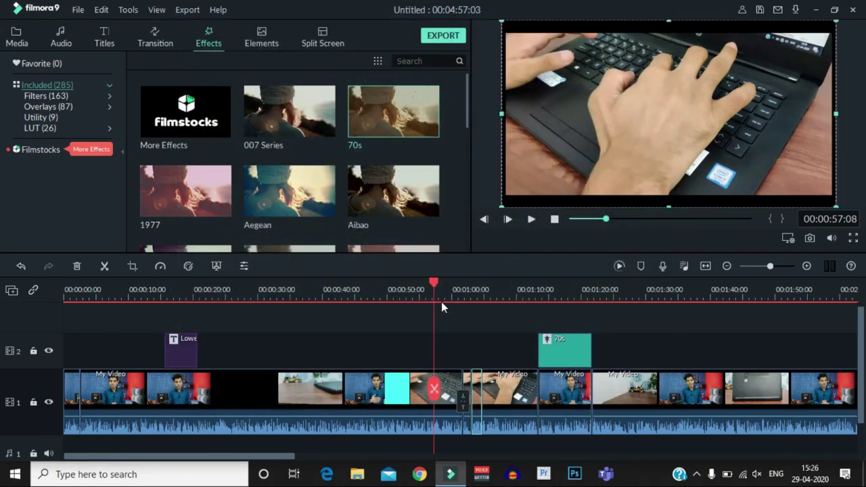
click(530, 219)
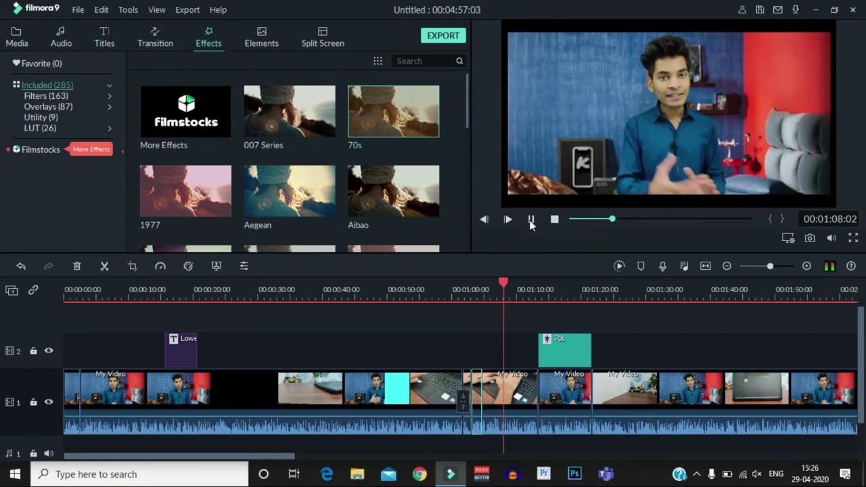
click(532, 219)
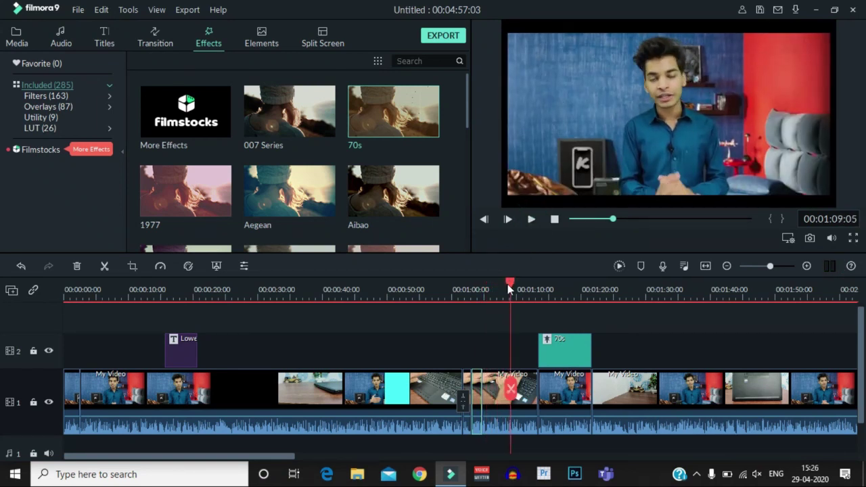
click(64, 291)
click(731, 349)
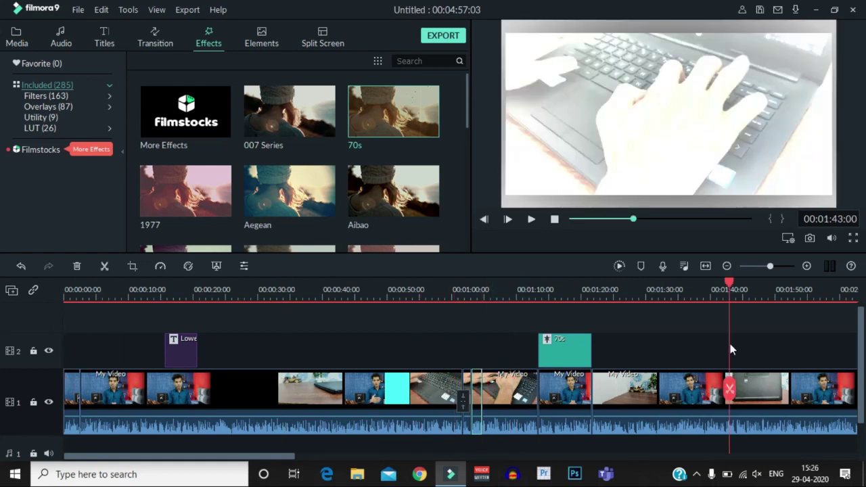
click(203, 378)
click(65, 365)
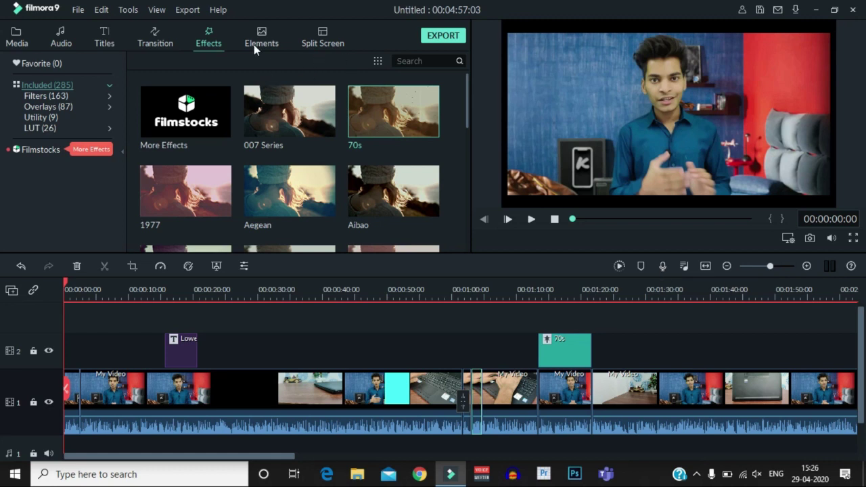
Show the project media library, dismiss the Record options, and return the playhead to the start.
click(17, 32)
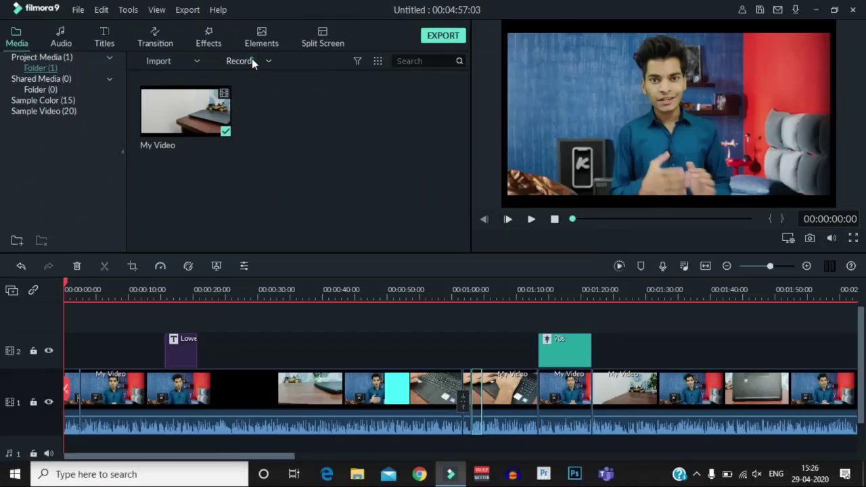
click(252, 61)
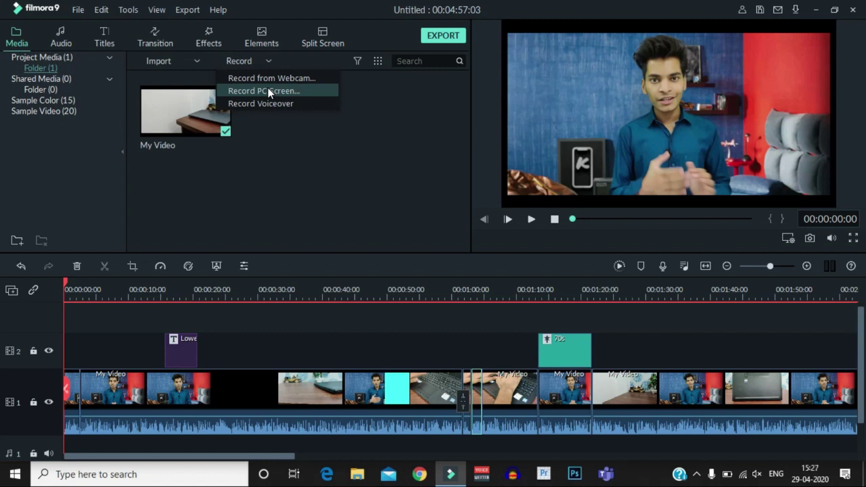
click(351, 192)
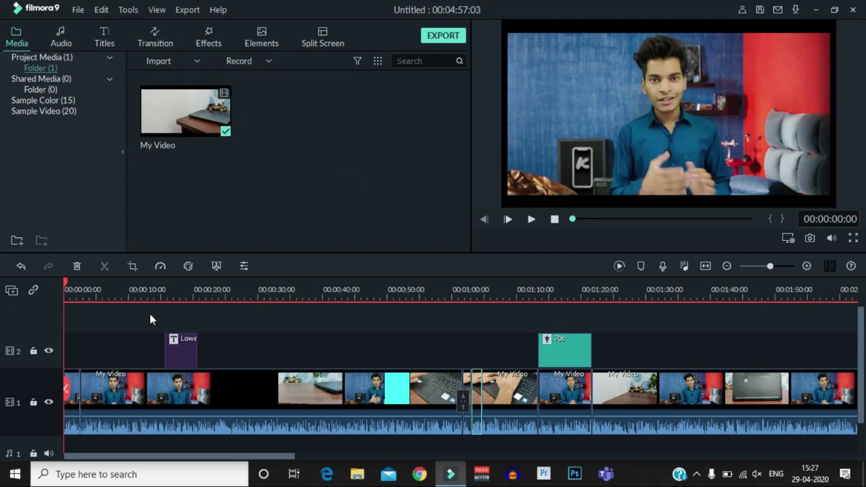
drag(65, 283, 714, 318)
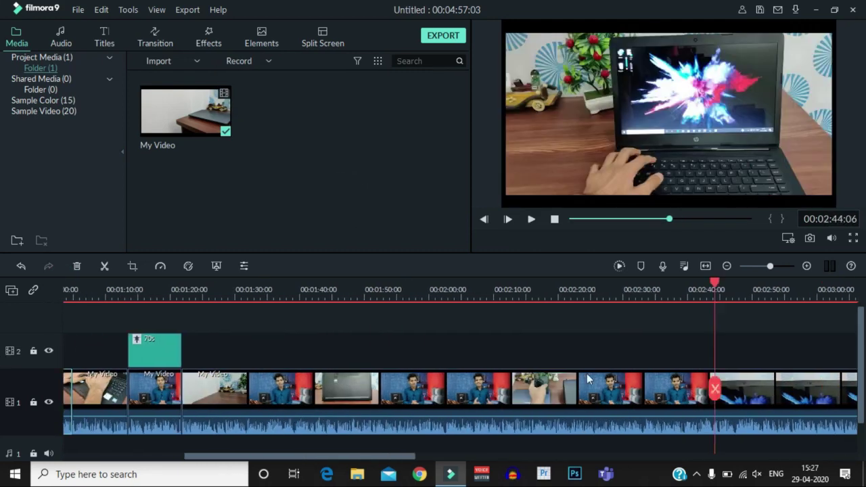
drag(588, 380, 2, 387)
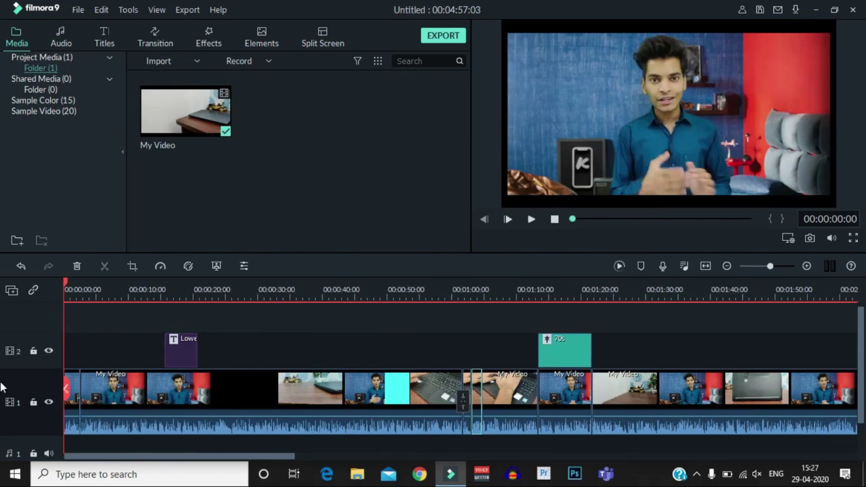
Add Element Love 3 to track 2 near the start and preview the LOVE animation.
click(254, 46)
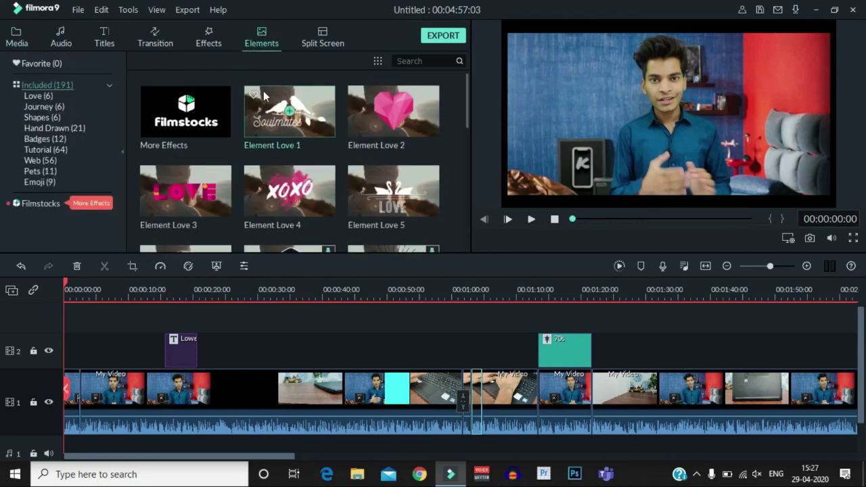
click(202, 172)
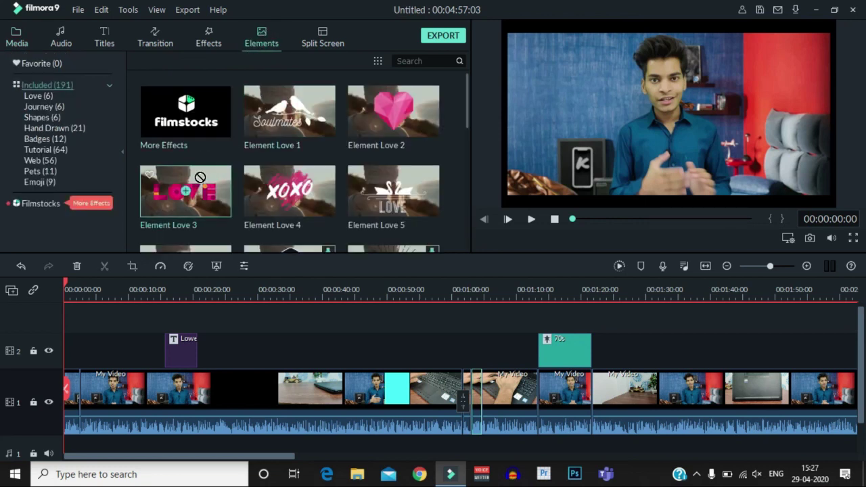
mouse_move(202, 172)
mouse_down()
mouse_move(104, 307)
mouse_move(100, 355)
mouse_up()
drag(66, 291, 85, 296)
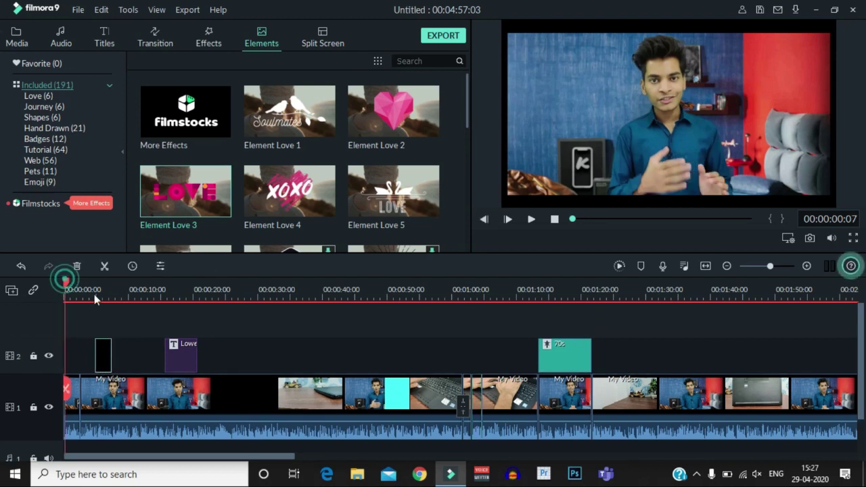
click(525, 217)
click(530, 221)
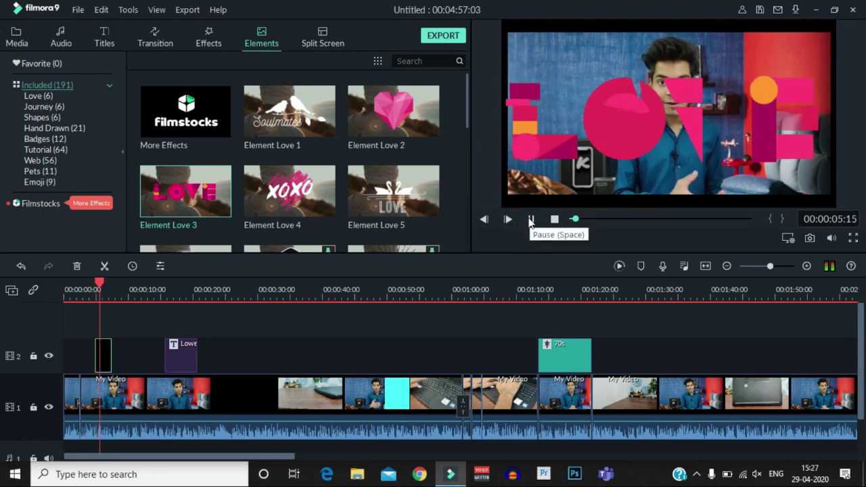
click(530, 219)
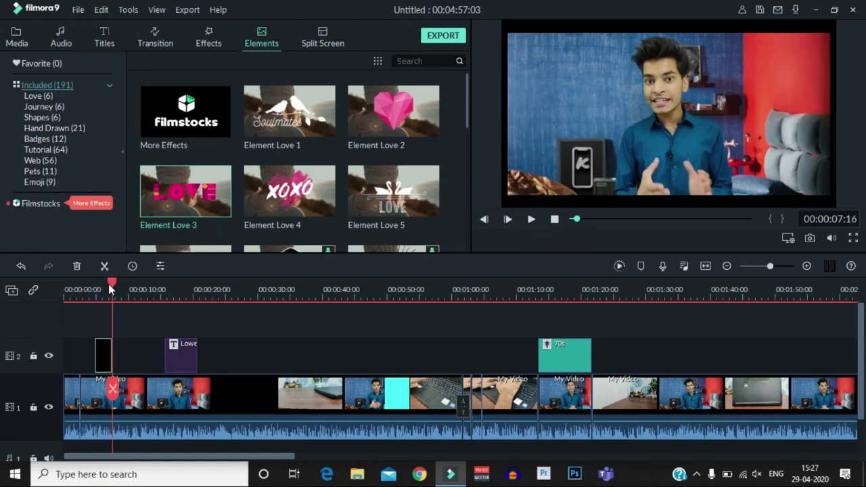
drag(111, 289, 75, 289)
double_click(103, 355)
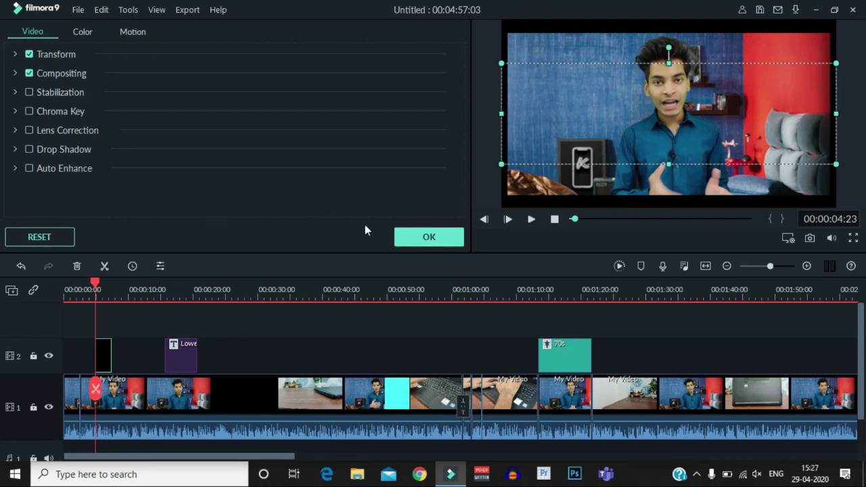
click(409, 235)
click(92, 289)
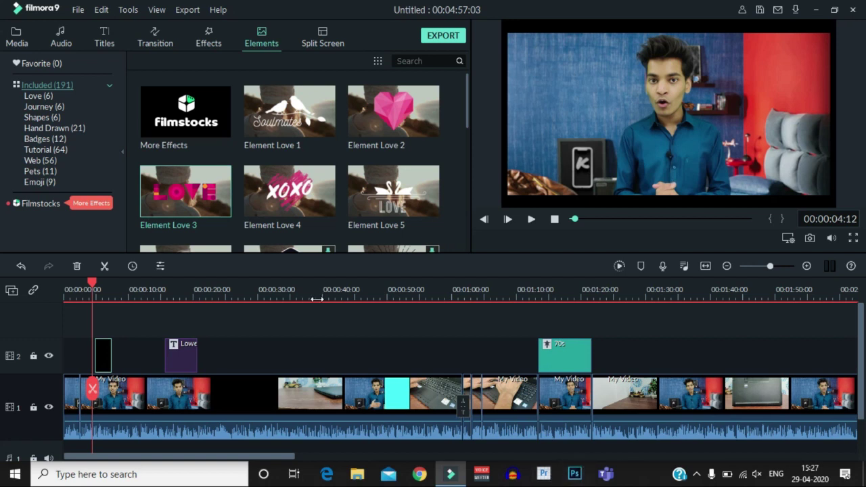
drag(91, 277, 37, 299)
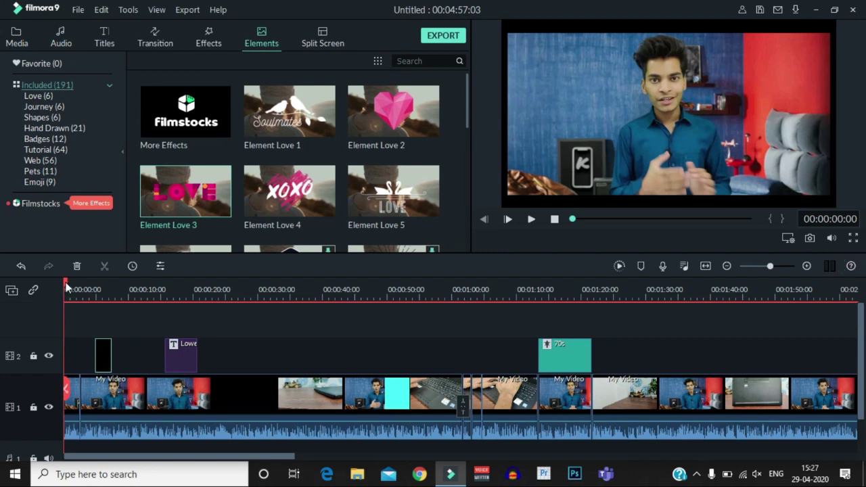
drag(65, 285, 94, 288)
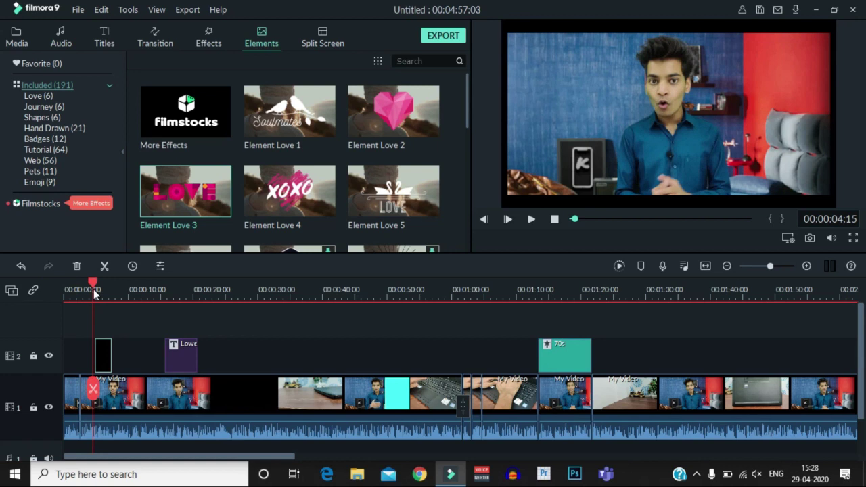
click(532, 220)
click(532, 220)
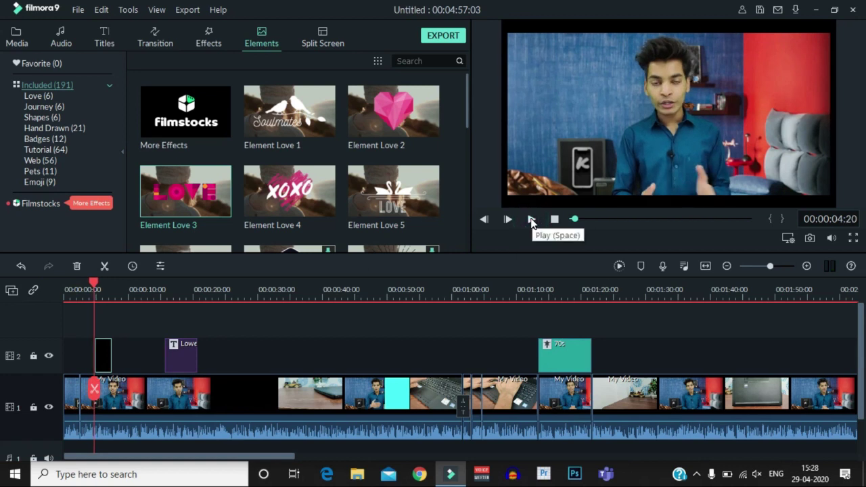
click(531, 220)
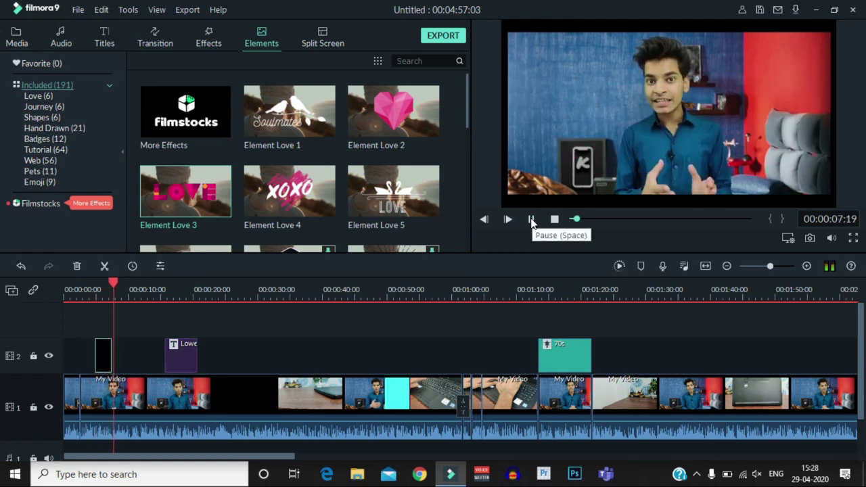
click(532, 220)
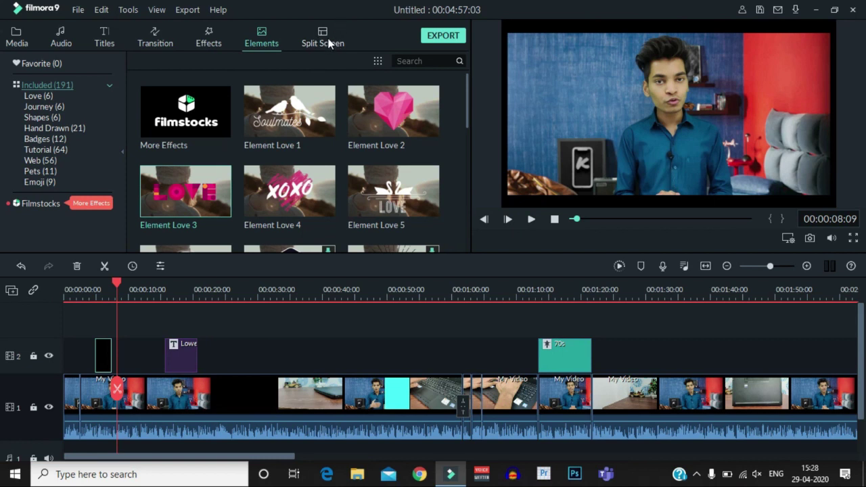
drag(116, 283, 269, 326)
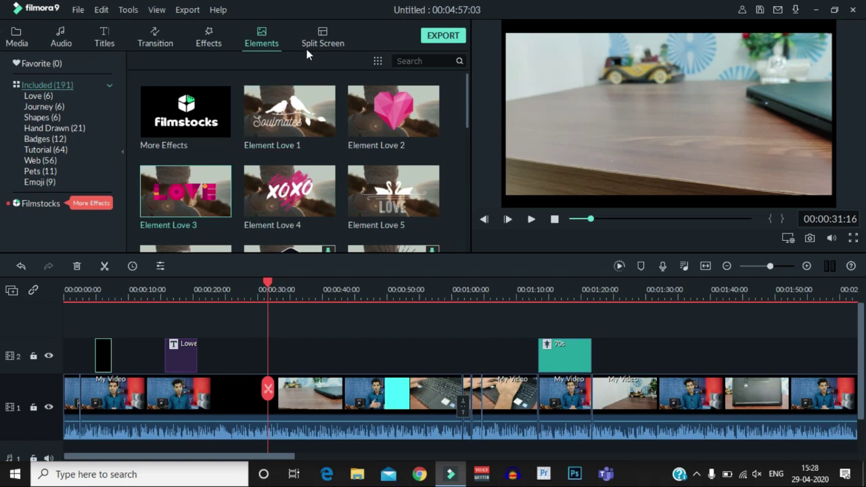
Place the two-panel split-screen layout on track 2 at 00:00:31.
click(323, 40)
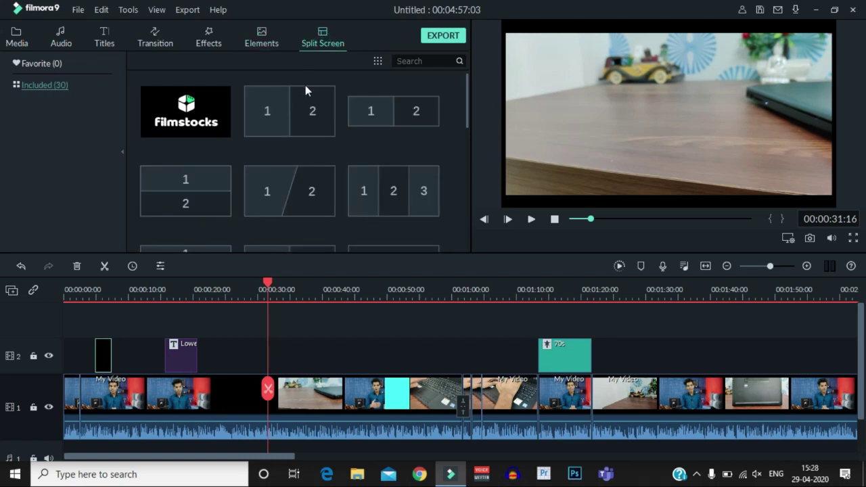
mouse_move(305, 85)
mouse_down()
mouse_move(305, 289)
mouse_move(279, 353)
mouse_up()
double_click(644, 87)
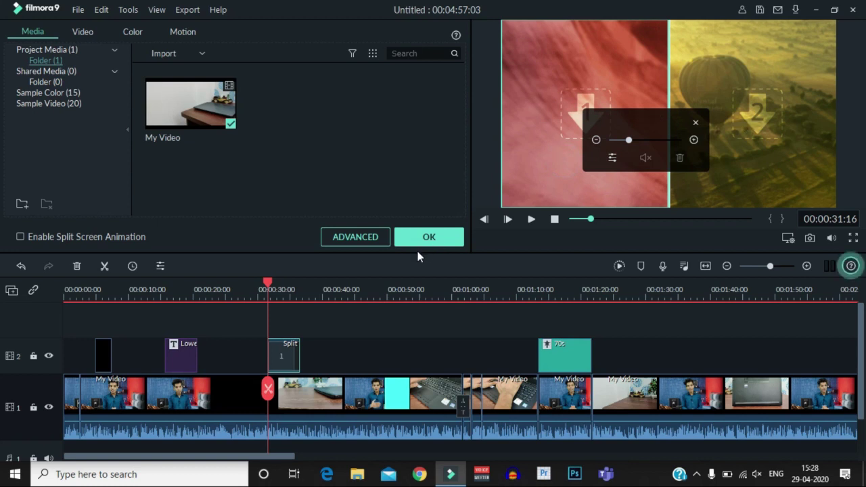
Zoom out the first split-screen zone to reveal the toy car, then exit zone editing.
click(594, 120)
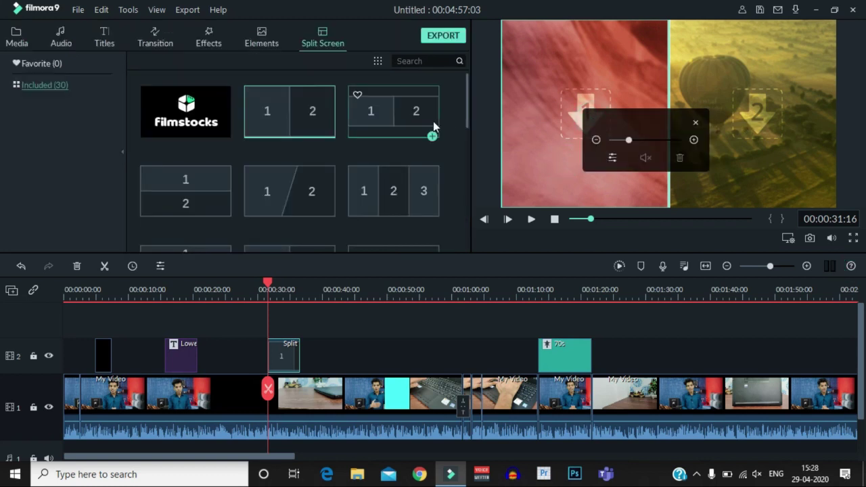
drag(629, 142, 607, 147)
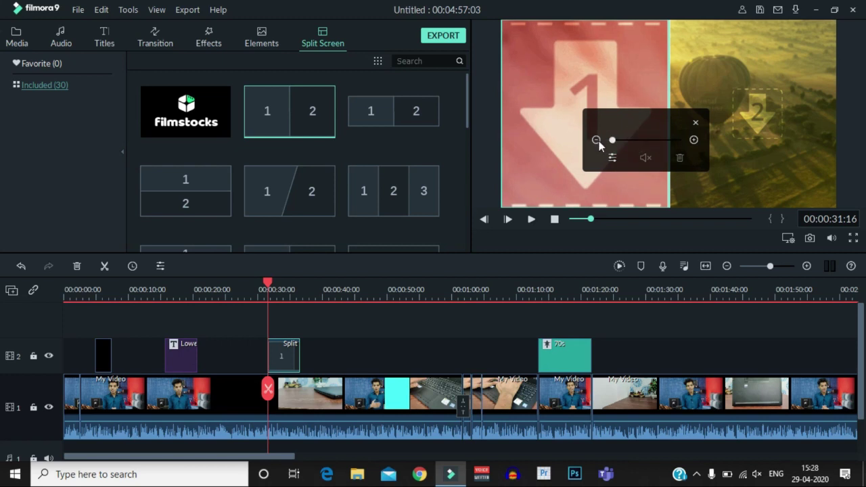
click(694, 122)
click(731, 113)
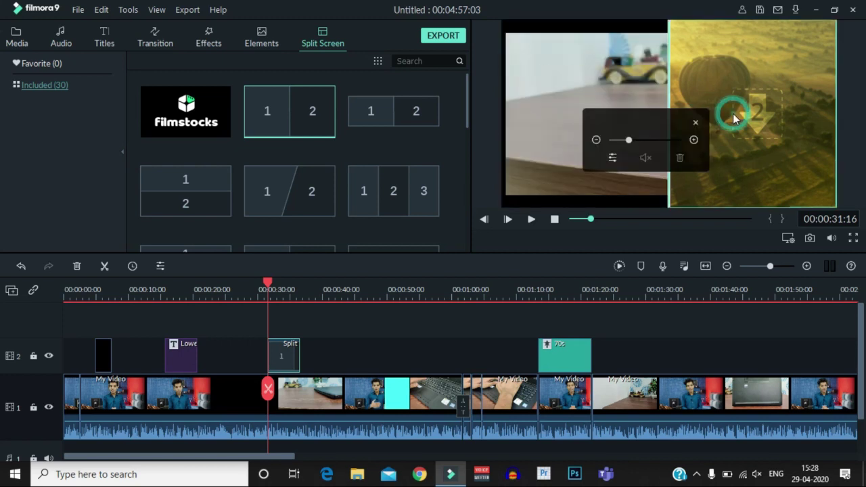
click(694, 123)
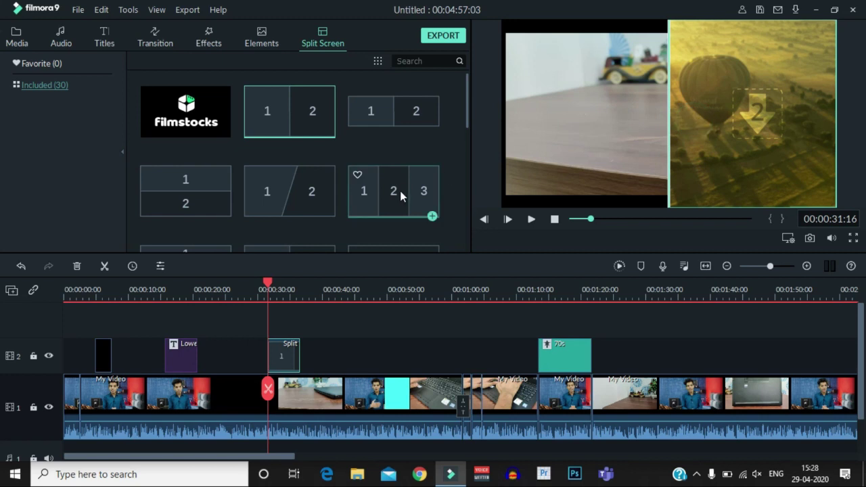
click(269, 286)
drag(269, 286, 371, 294)
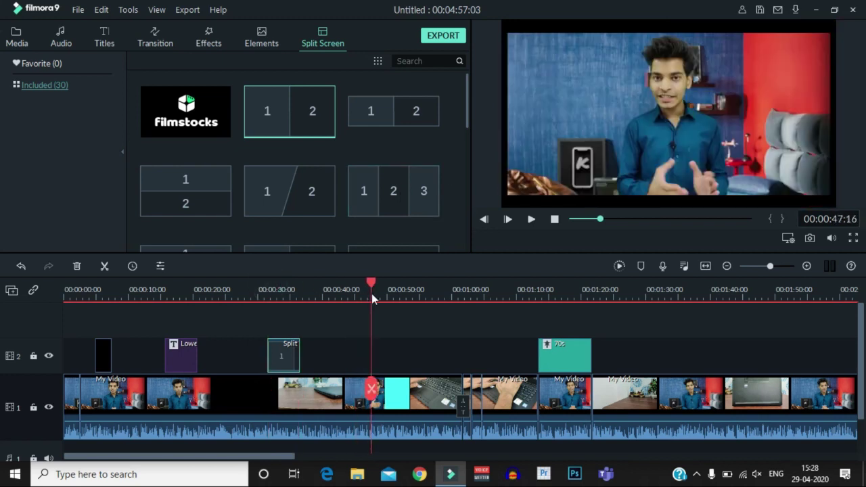
Change the project aspect ratio to Custom with height 960, giving 1920 x 960.
click(11, 29)
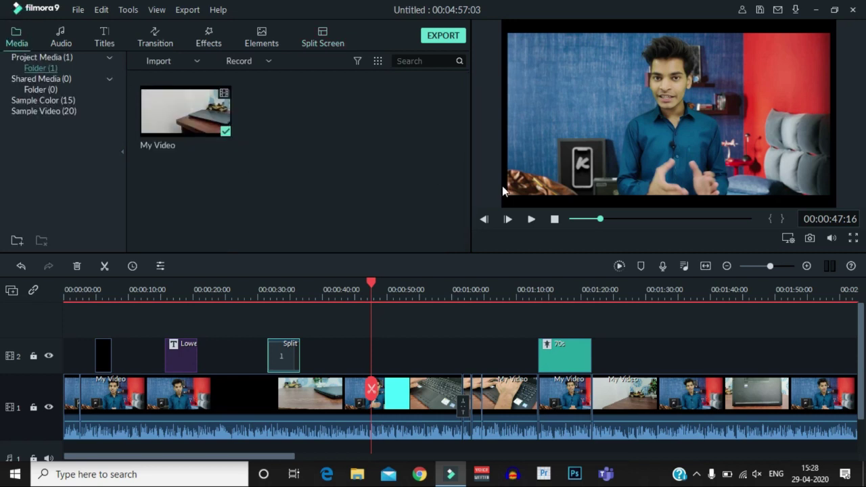
click(787, 237)
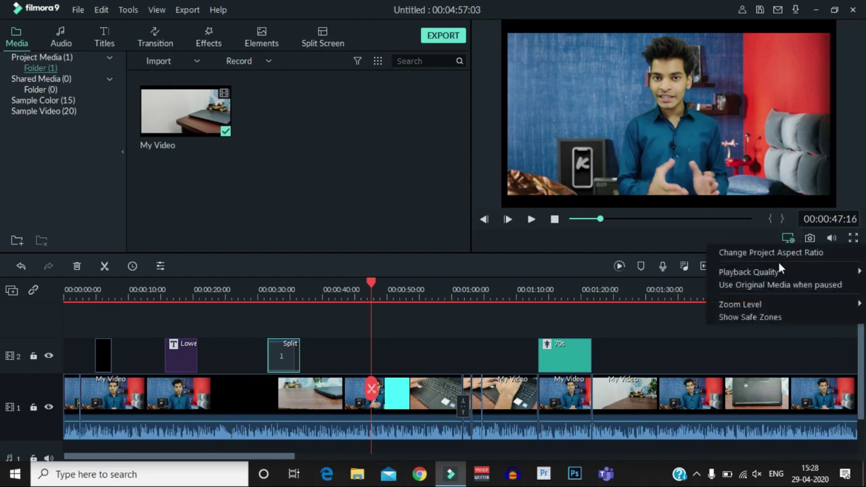
click(787, 253)
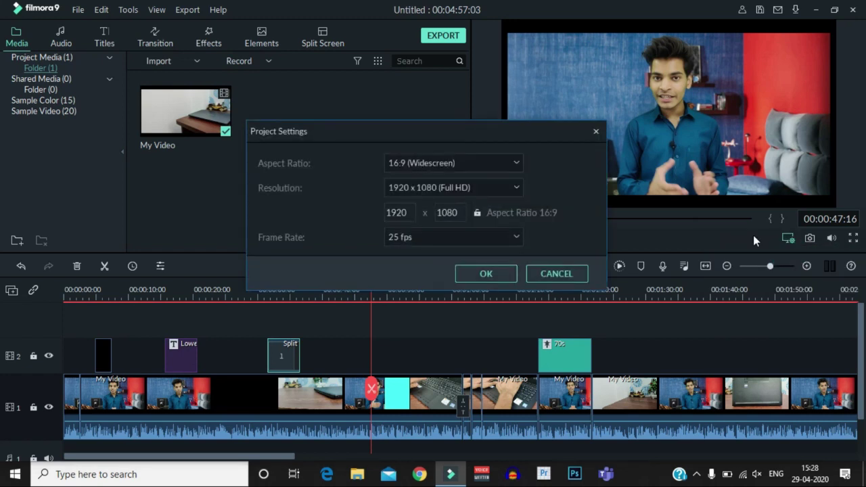
click(513, 166)
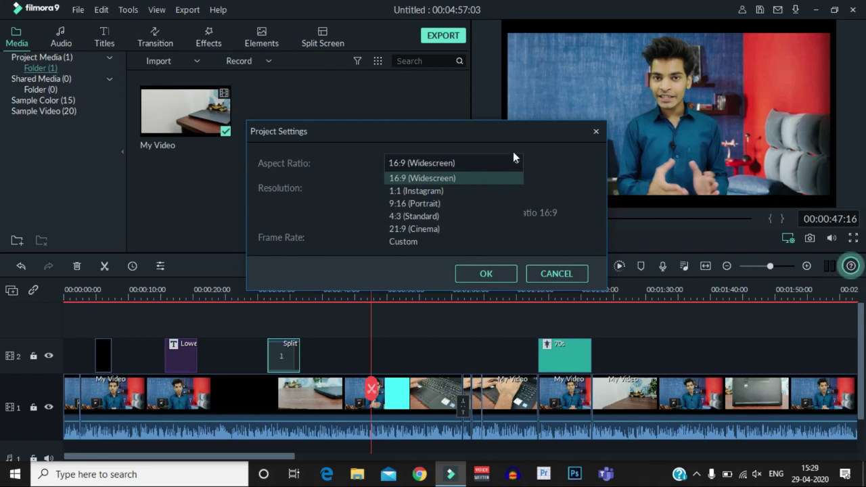
click(510, 159)
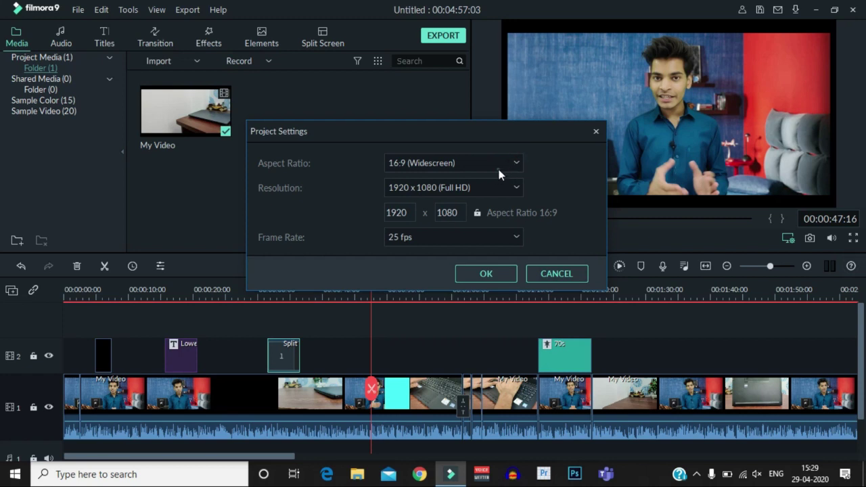
click(498, 169)
click(441, 245)
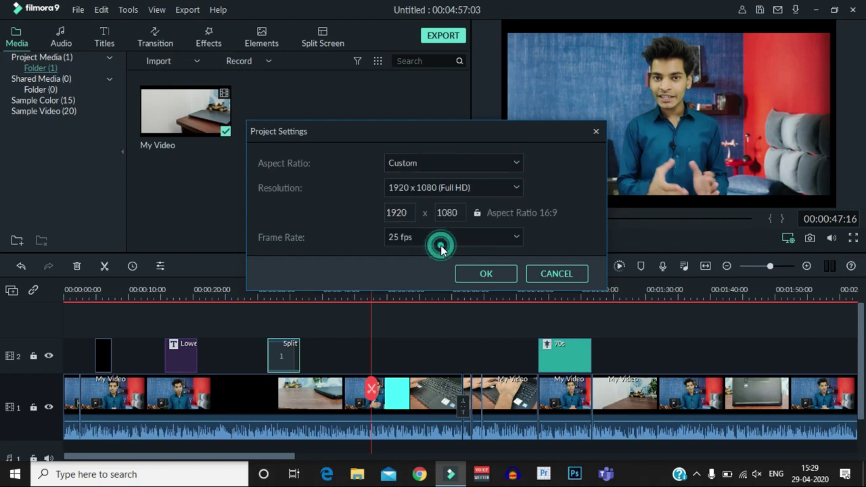
double_click(457, 213)
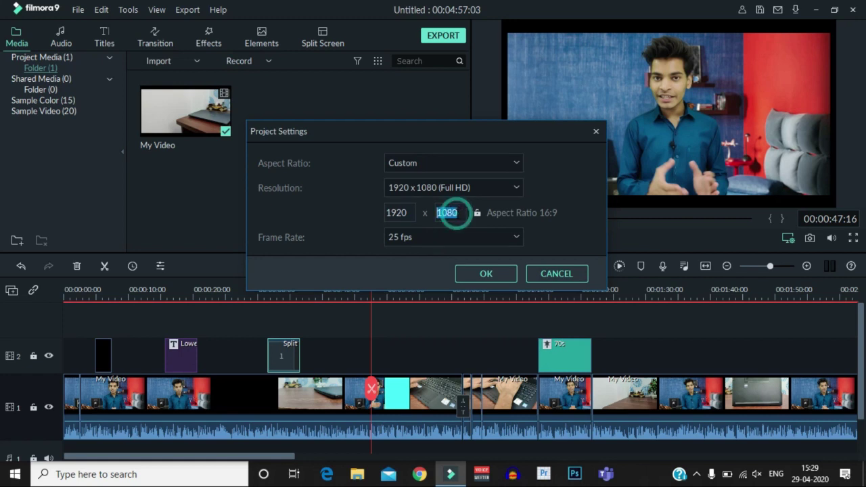
key(BackSpace)
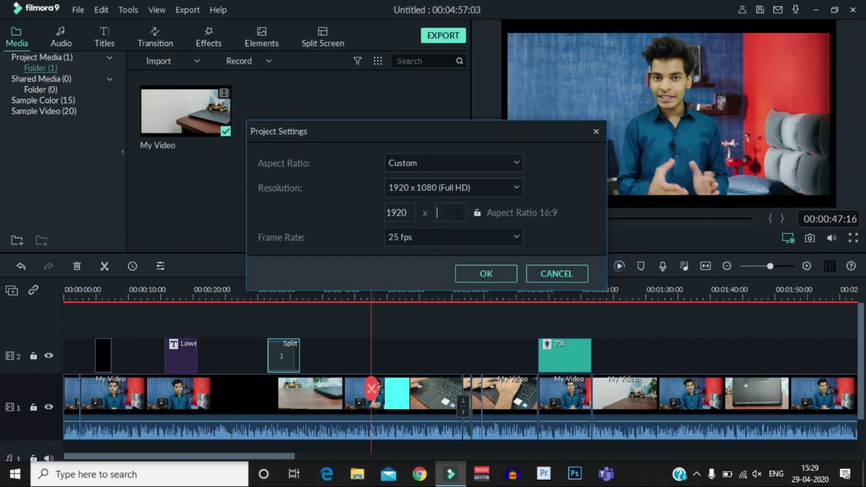
text(960)
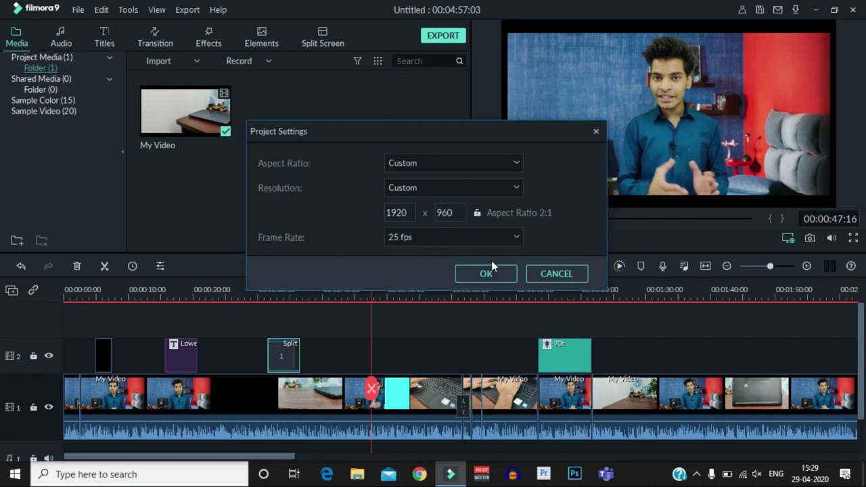
click(487, 273)
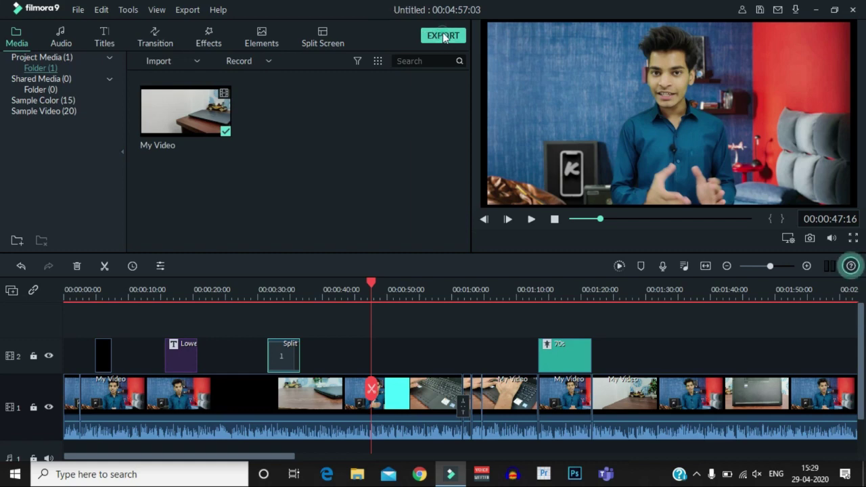
Set up an MP4 export named 'youtube project' saving to the Desktop.
click(443, 37)
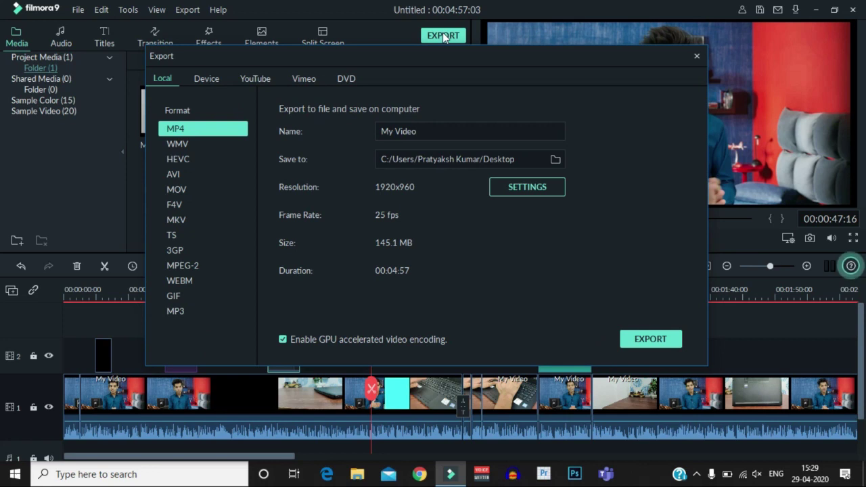
key(BackSpace)
key(BackSpace)
key(BackSpace)
key(BackSpace)
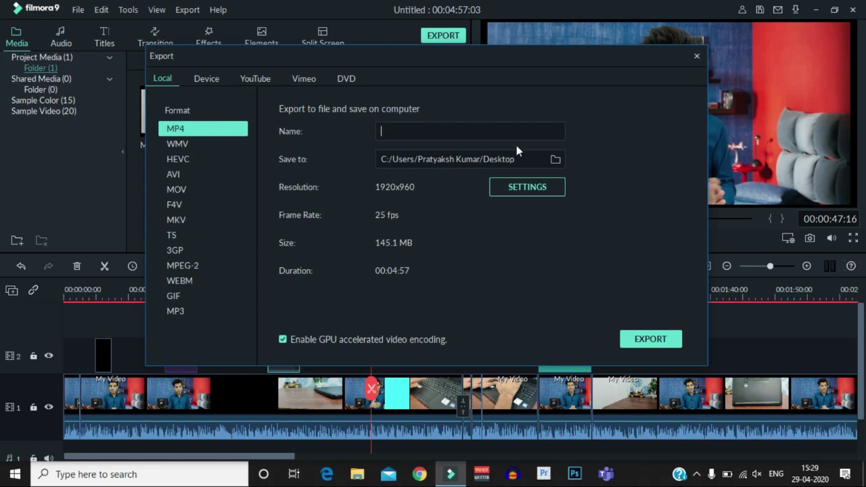
text(y)
text(outube )
text(project)
click(555, 159)
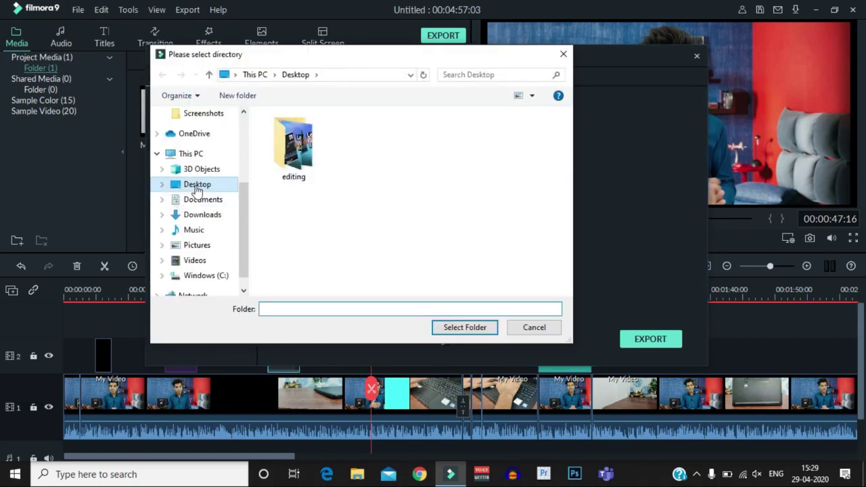
click(196, 184)
click(466, 327)
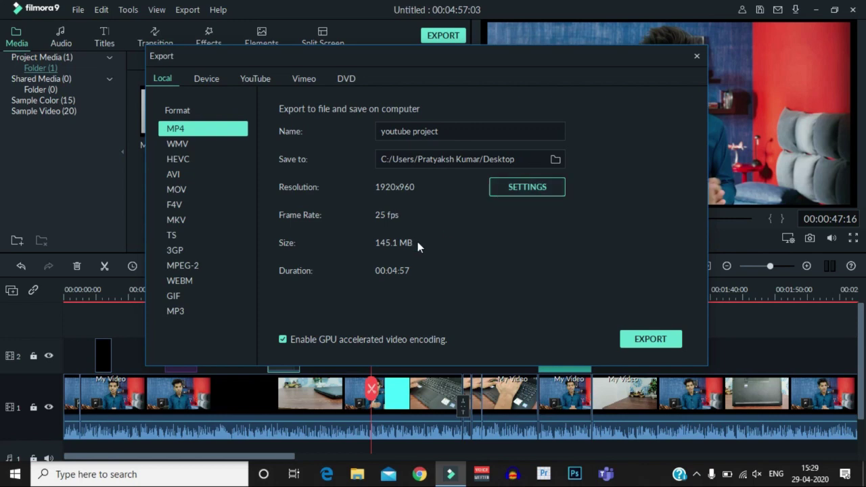
Configure MP4 export settings: 4096x2160 resolution, 60 fps, Best quality after trying Better and Good.
click(524, 190)
click(447, 127)
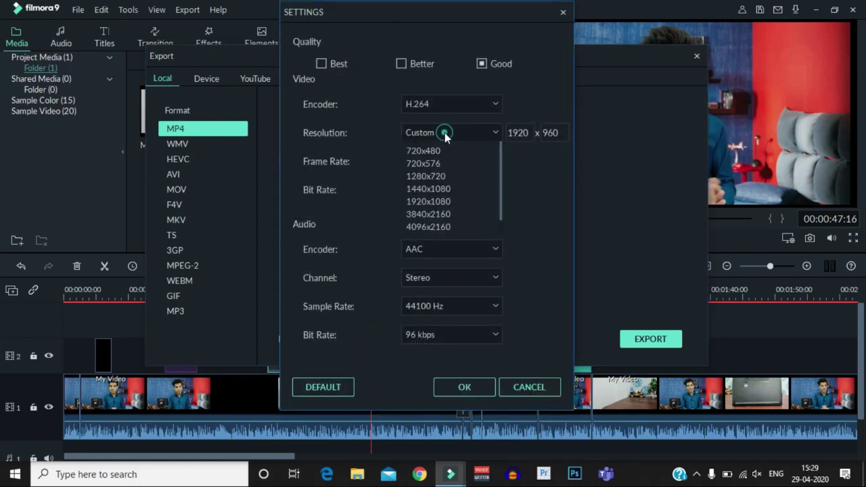
click(467, 249)
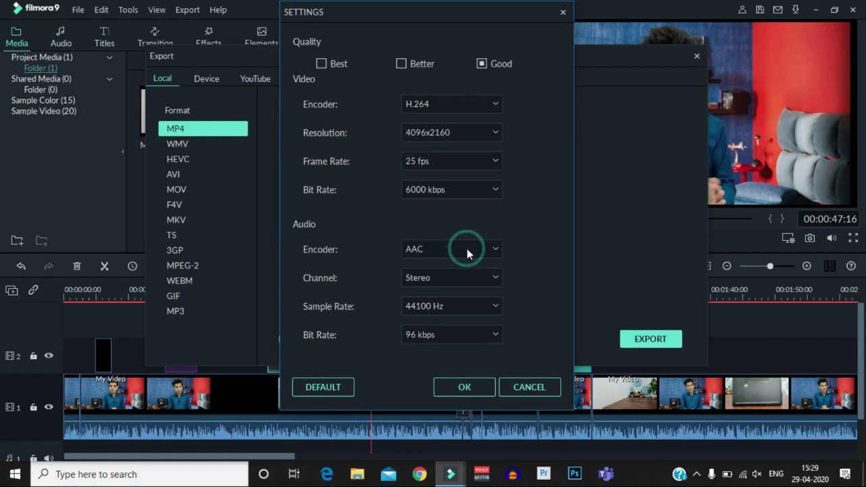
click(445, 163)
click(421, 276)
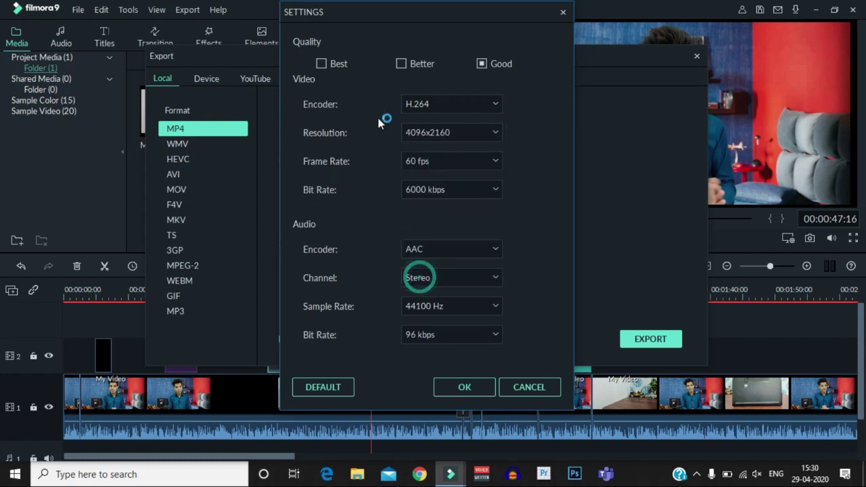
click(322, 64)
click(401, 64)
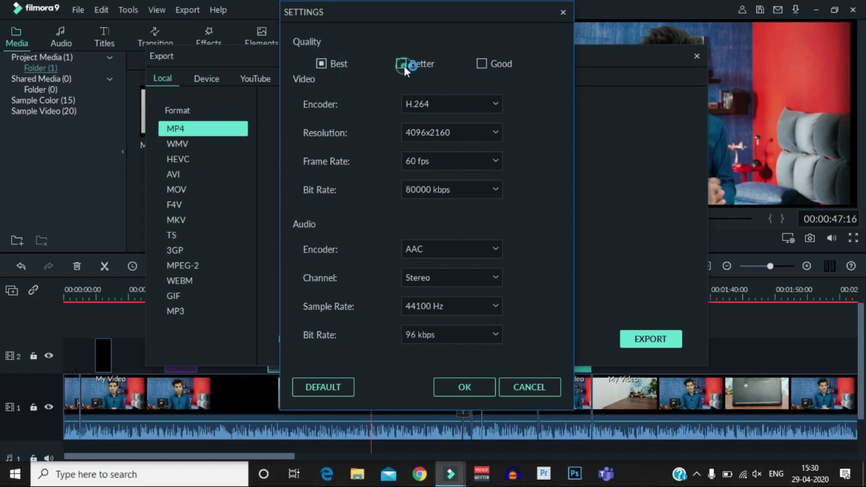
click(481, 65)
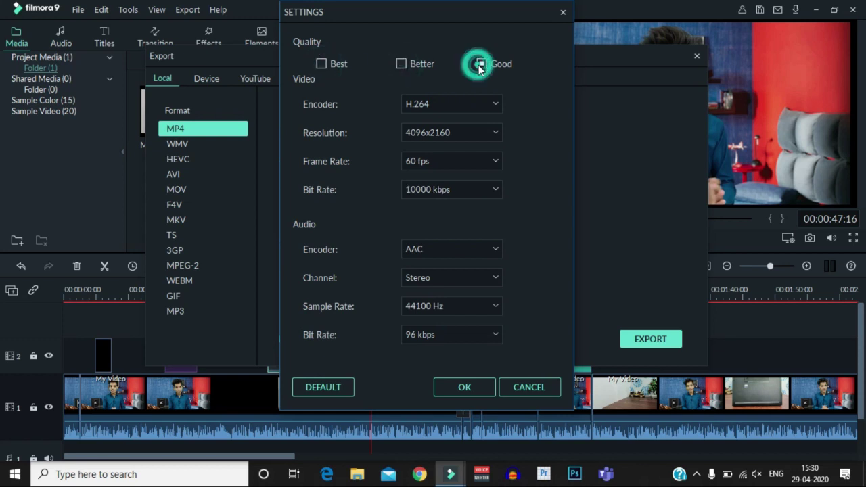
click(321, 63)
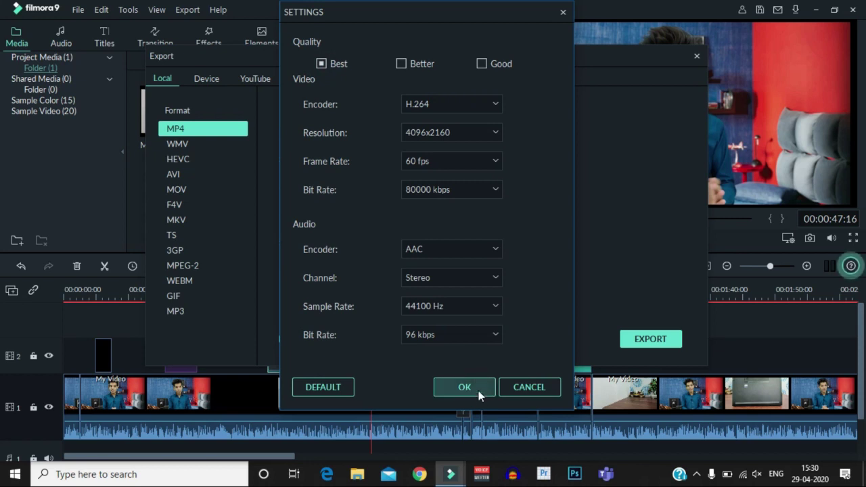
click(465, 387)
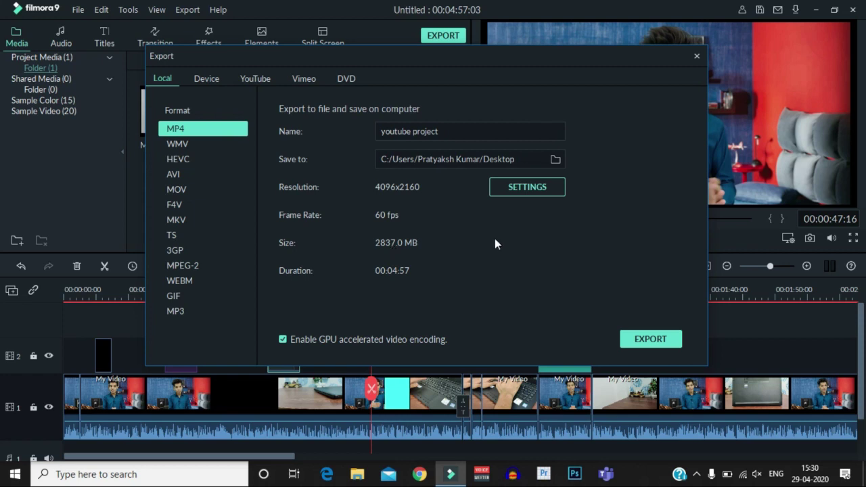
Lower the MP4 export settings to 1280x720 resolution and 30 fps, keeping Best quality.
click(529, 188)
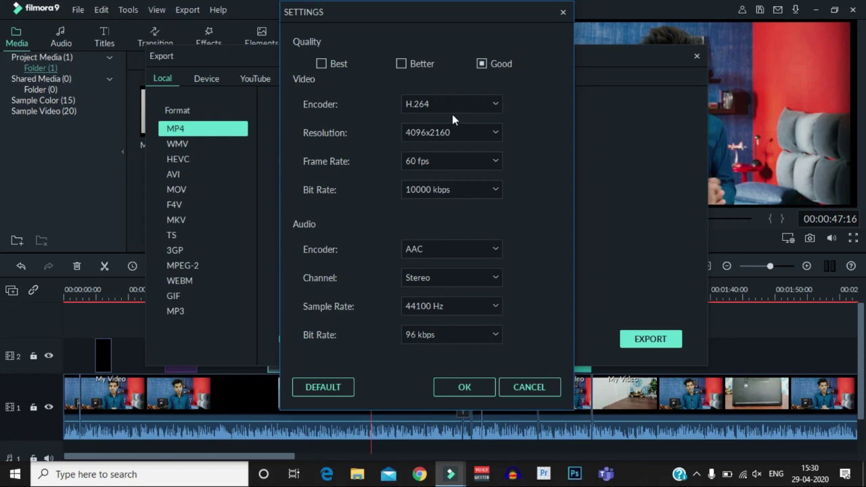
click(456, 132)
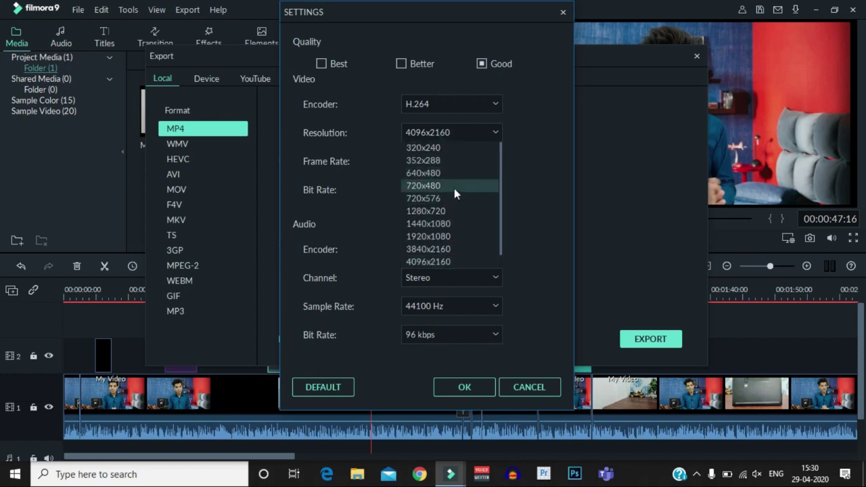
click(449, 211)
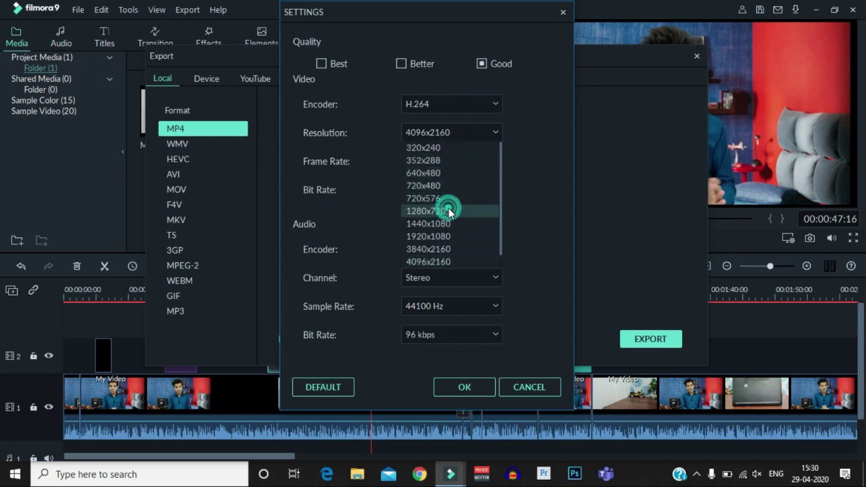
click(468, 158)
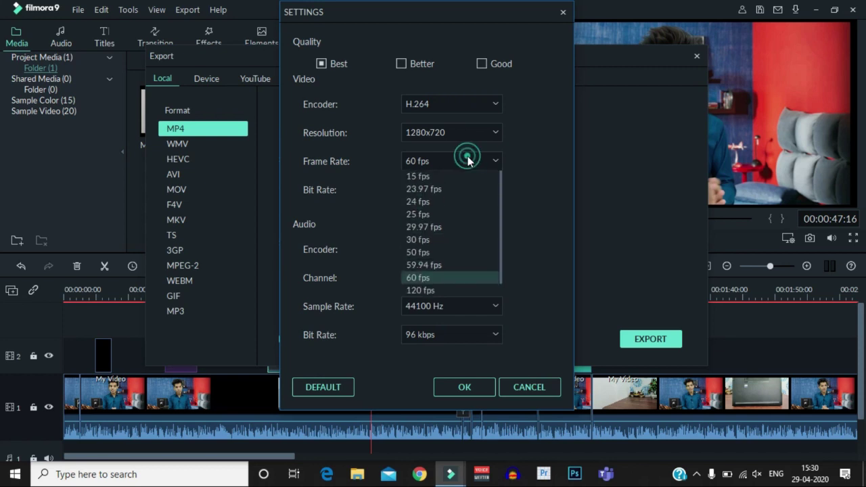
click(431, 240)
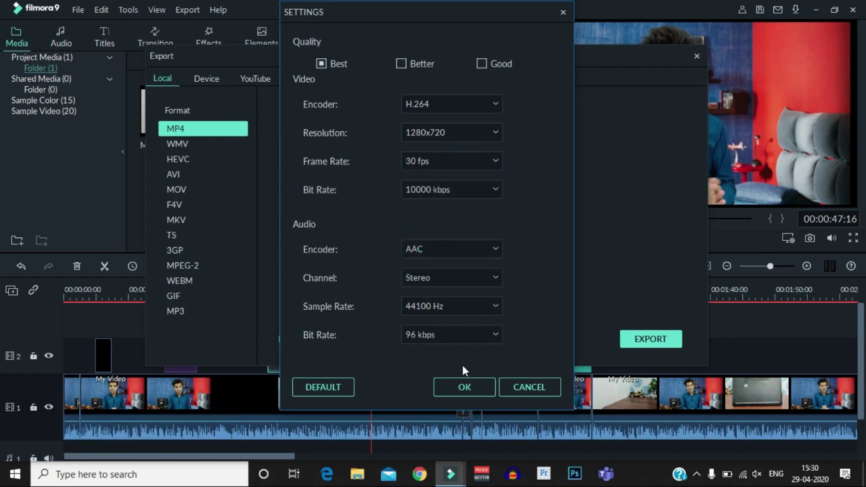
click(462, 384)
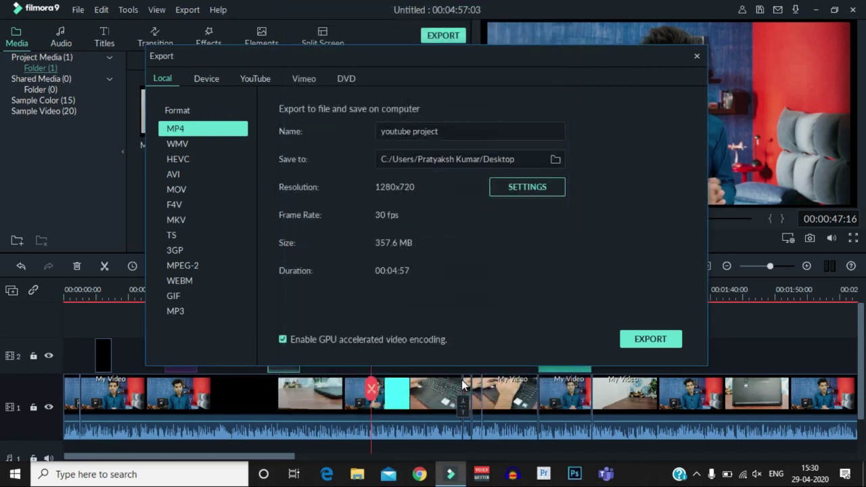